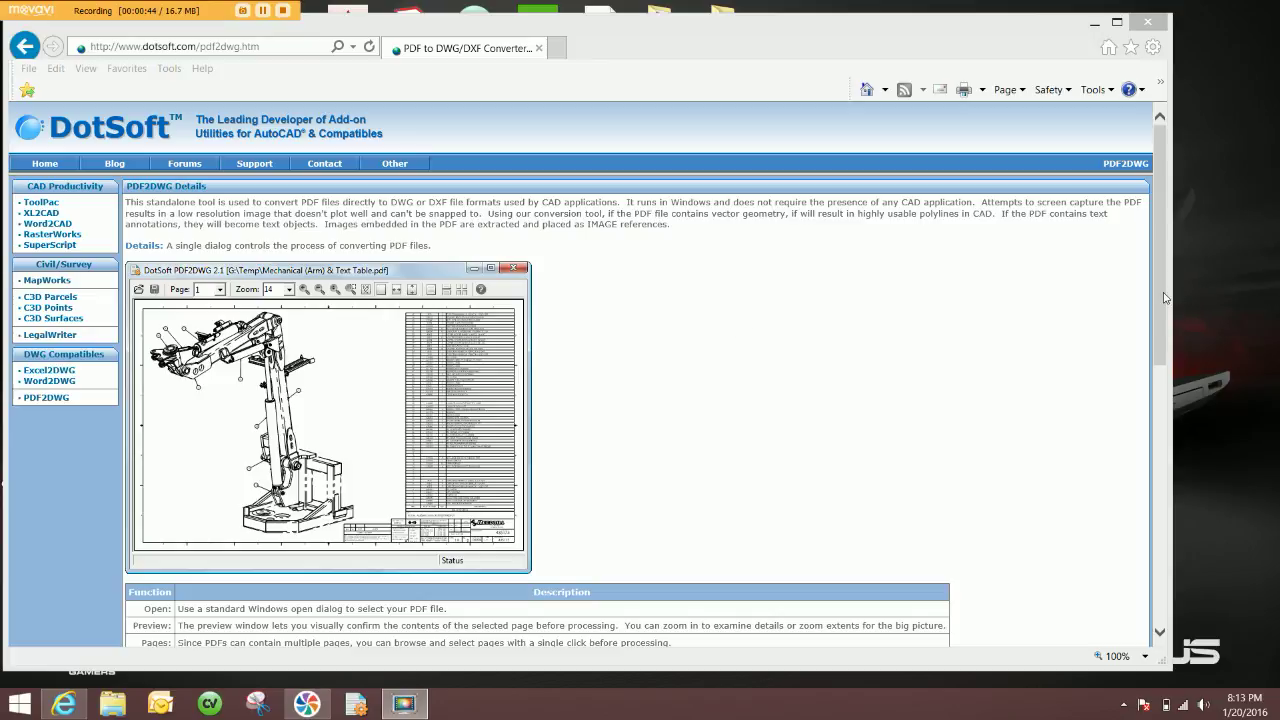
- Open the LRH birthing suite bid documents PDF, scroll through its pages, then close the viewer
drag(1163, 295, 1034, 573)
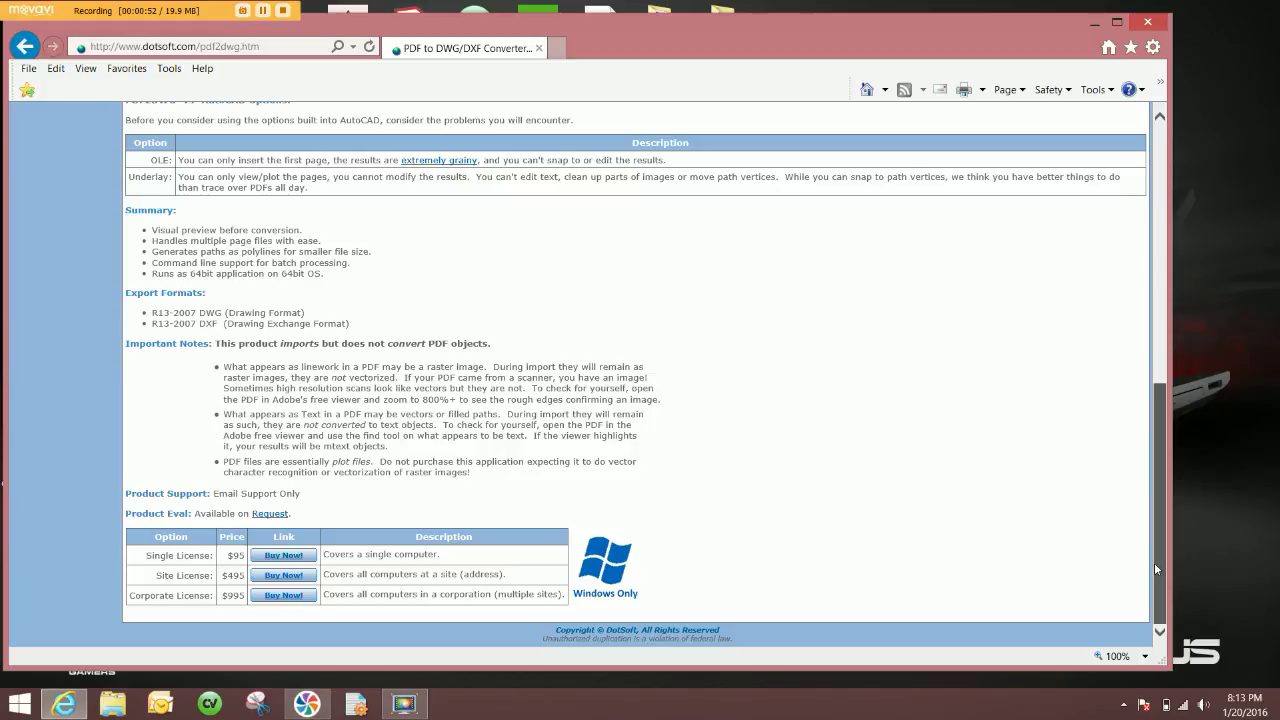
drag(1154, 562, 1189, 267)
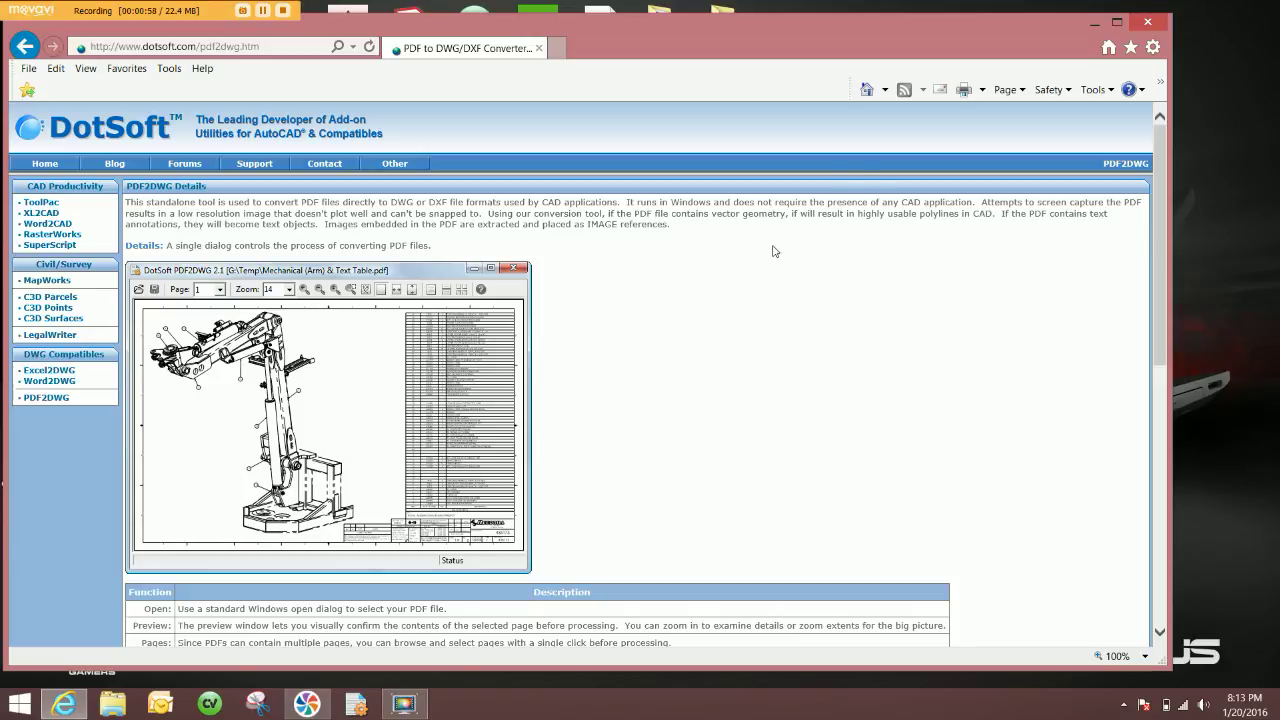
click(265, 15)
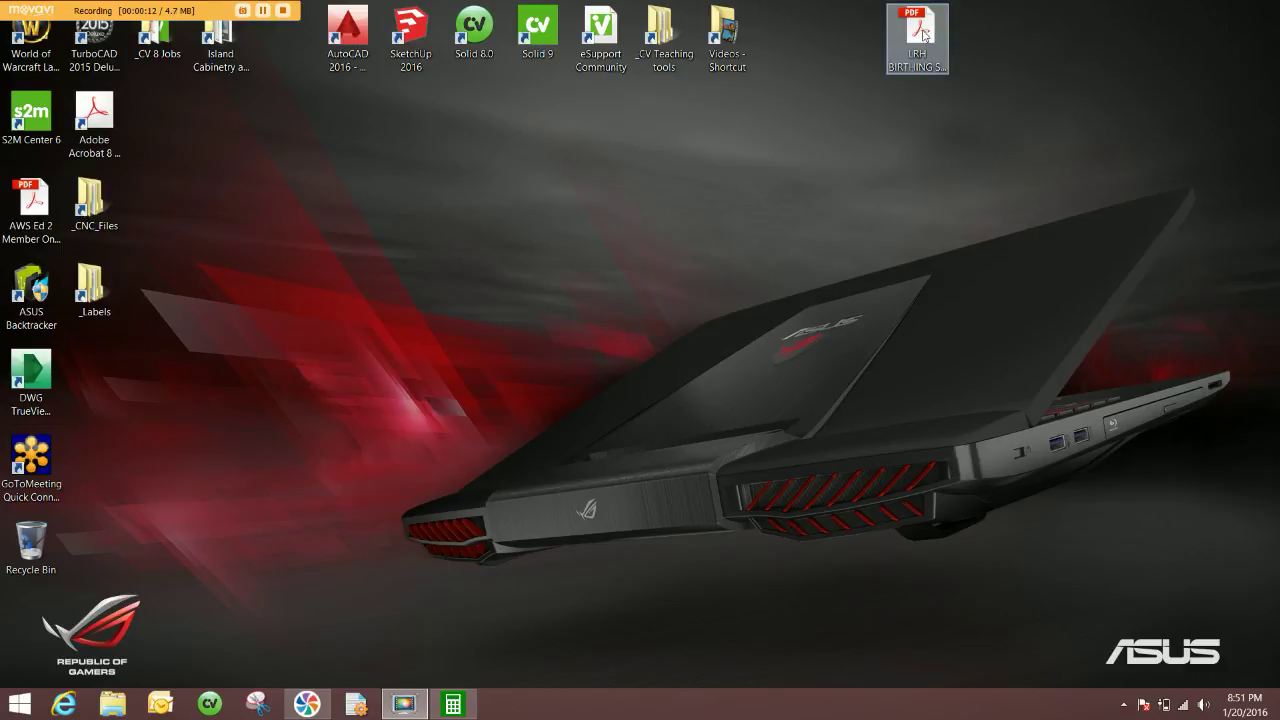
double_click(922, 36)
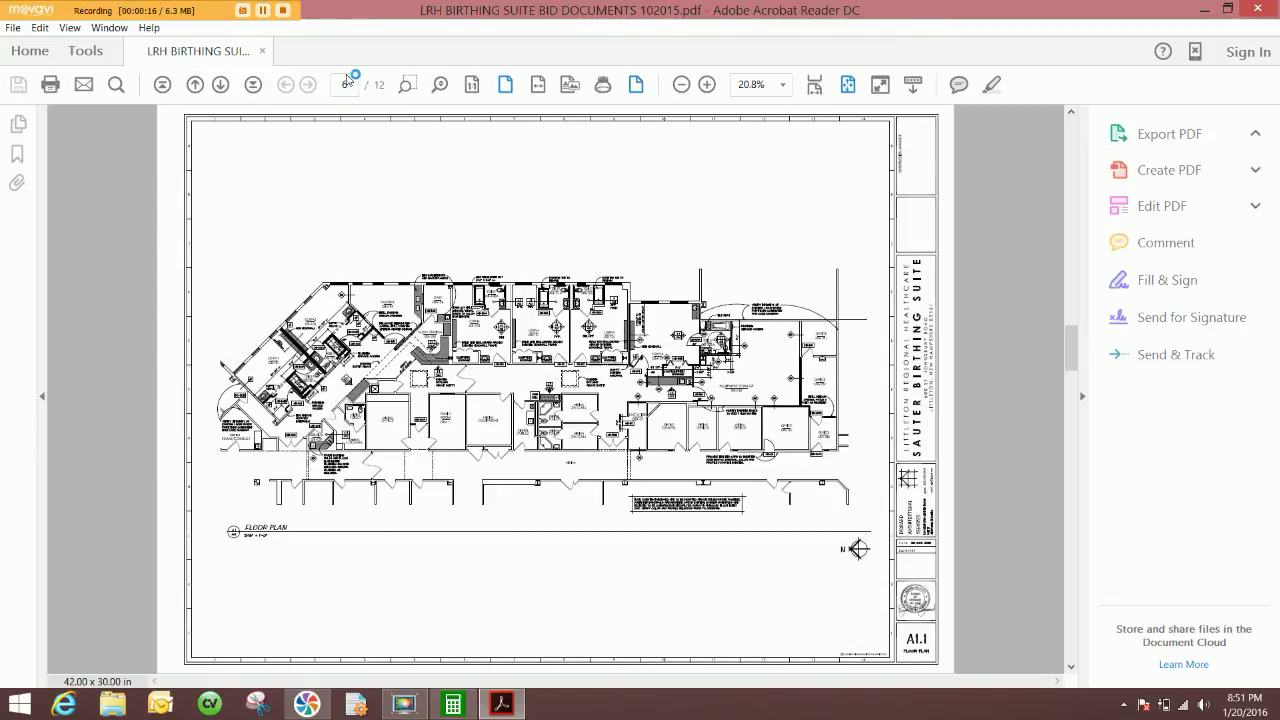
scroll(396, 288, up, 3)
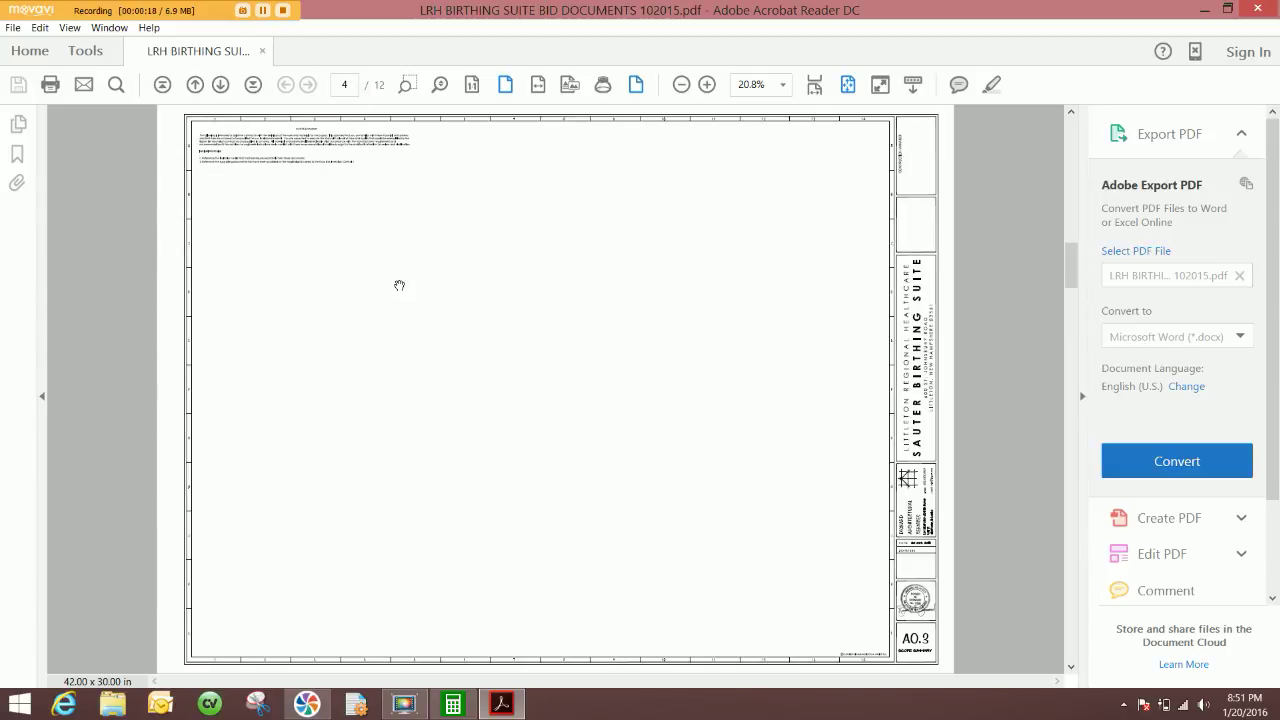
scroll(399, 286, up, 3)
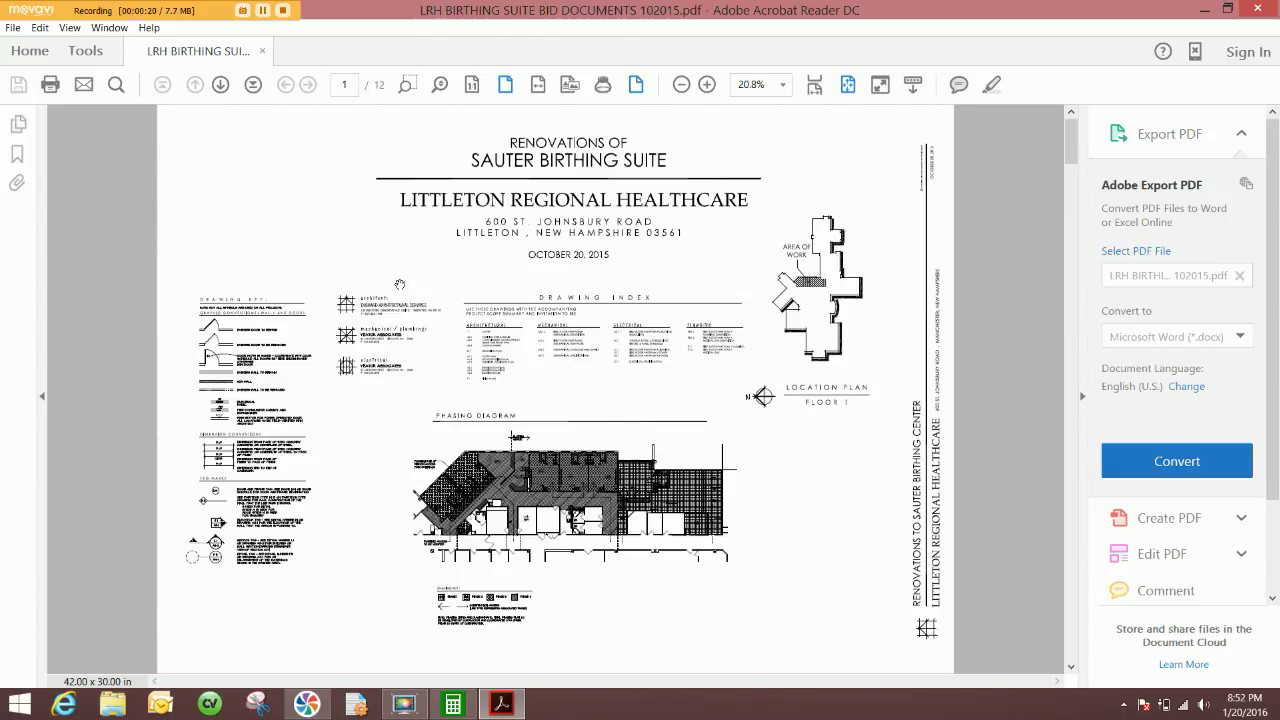
scroll(399, 286, down, 4)
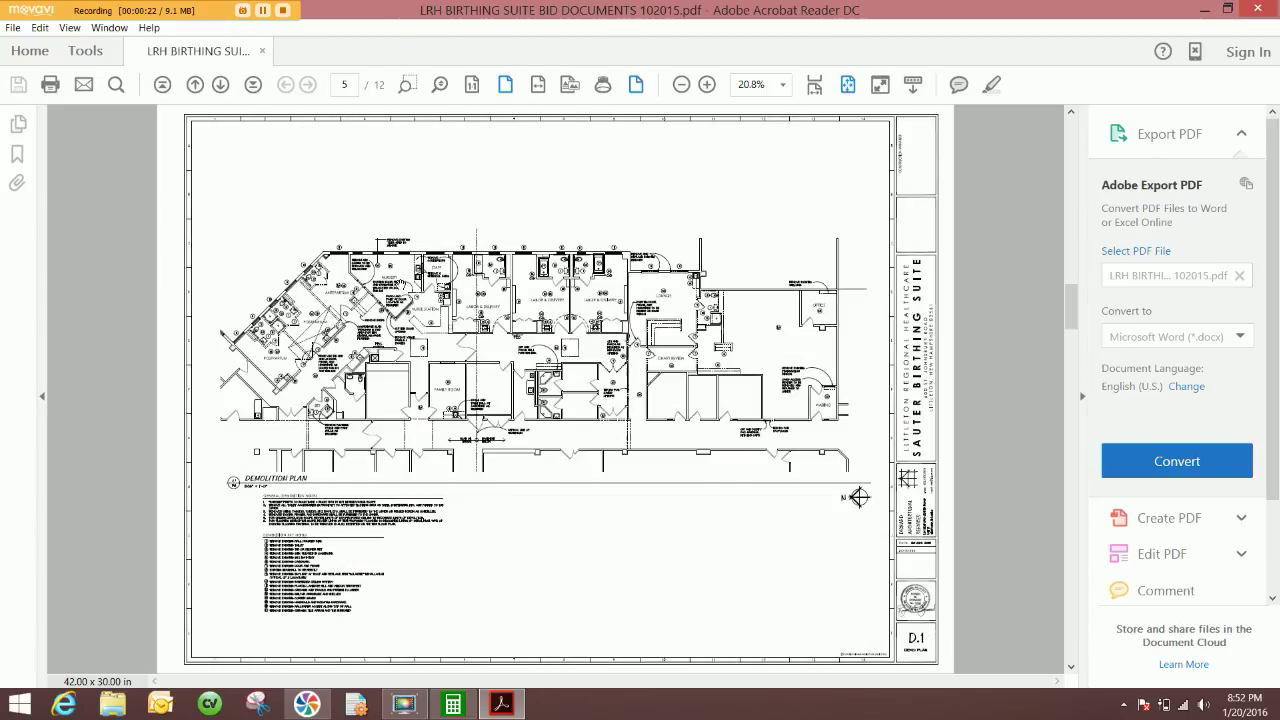
scroll(401, 284, down, 1)
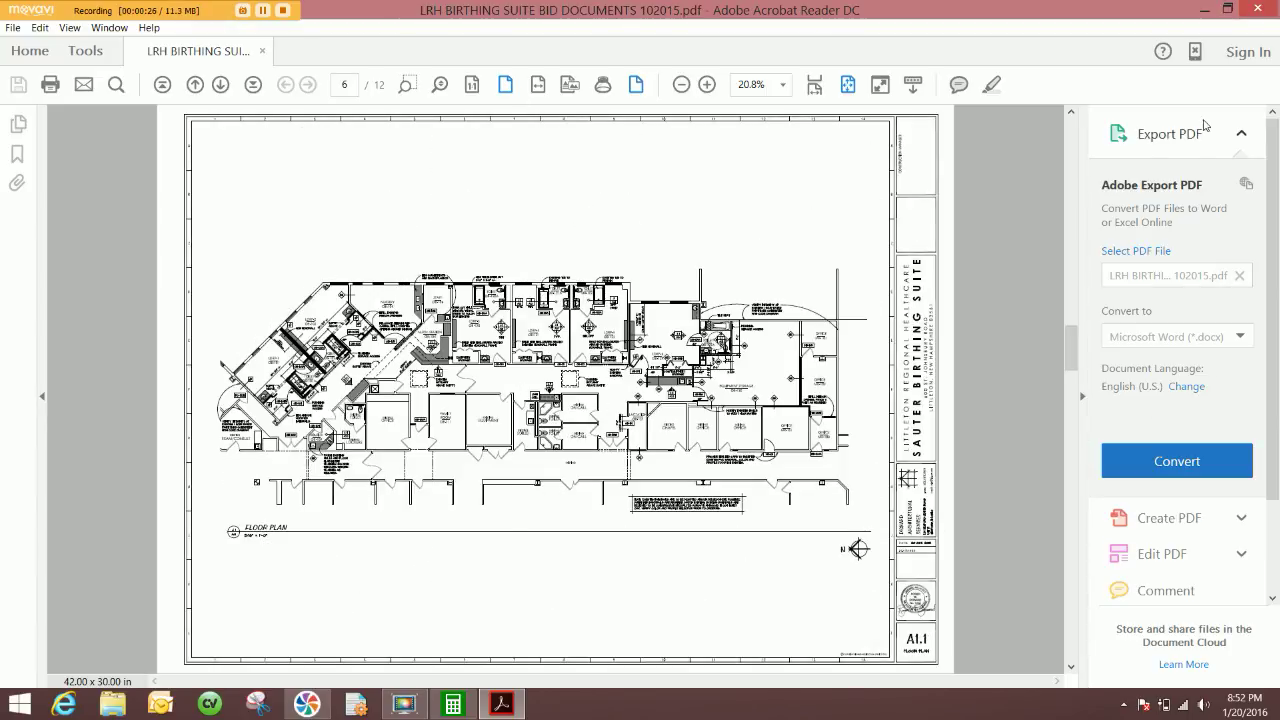
click(1256, 9)
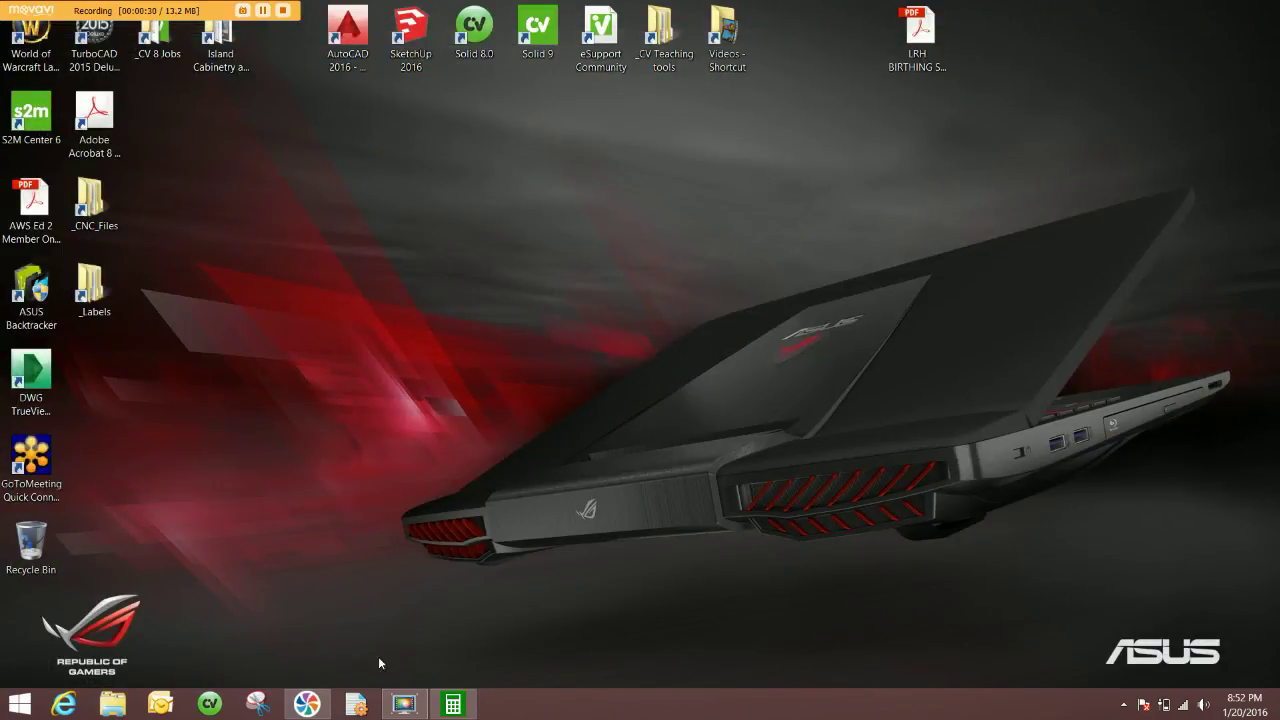
- Load LRH BIRTHING SUITE BID DOCUMENTS 102015.pdf from the Desktop into PDF2DWG and preview page 6
click(357, 705)
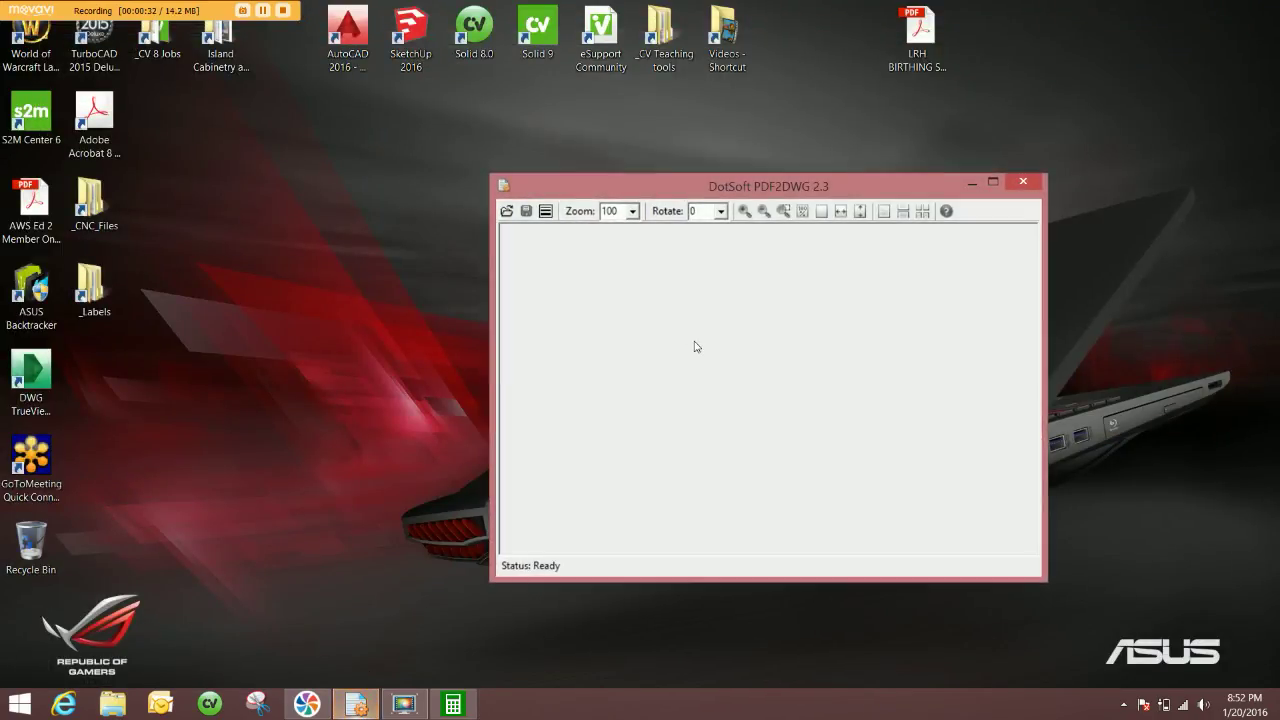
click(507, 212)
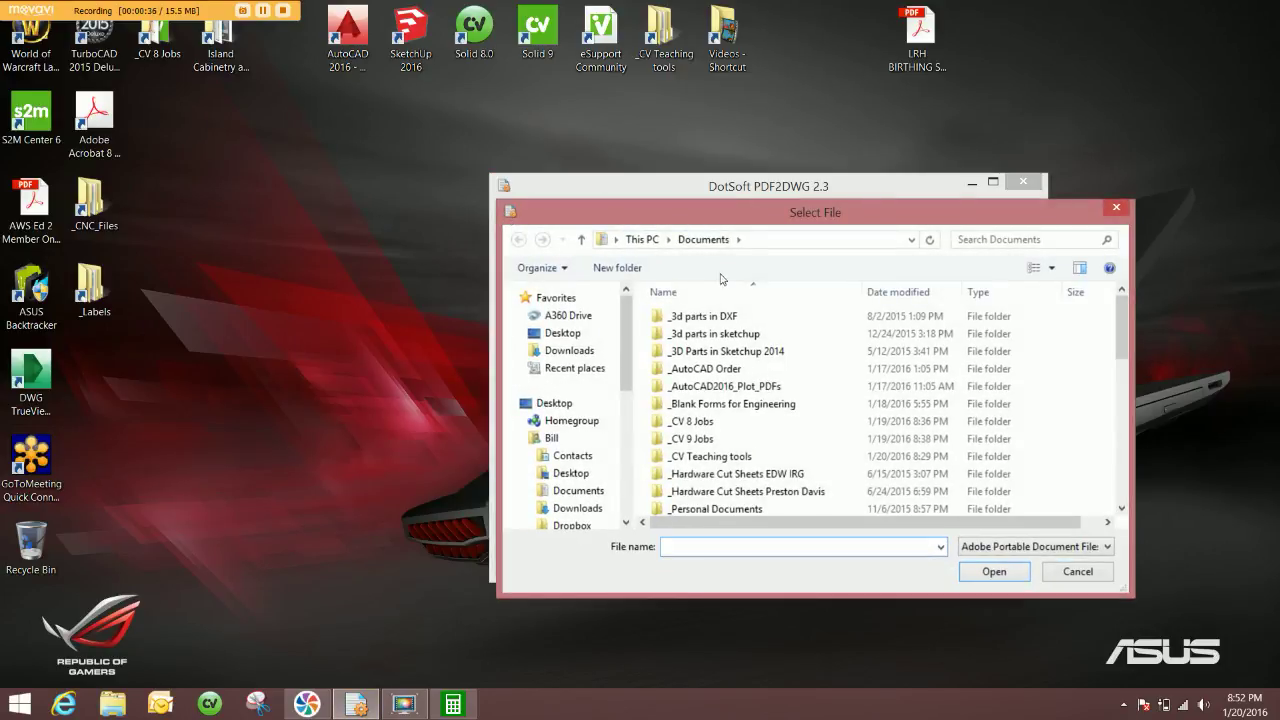
click(573, 339)
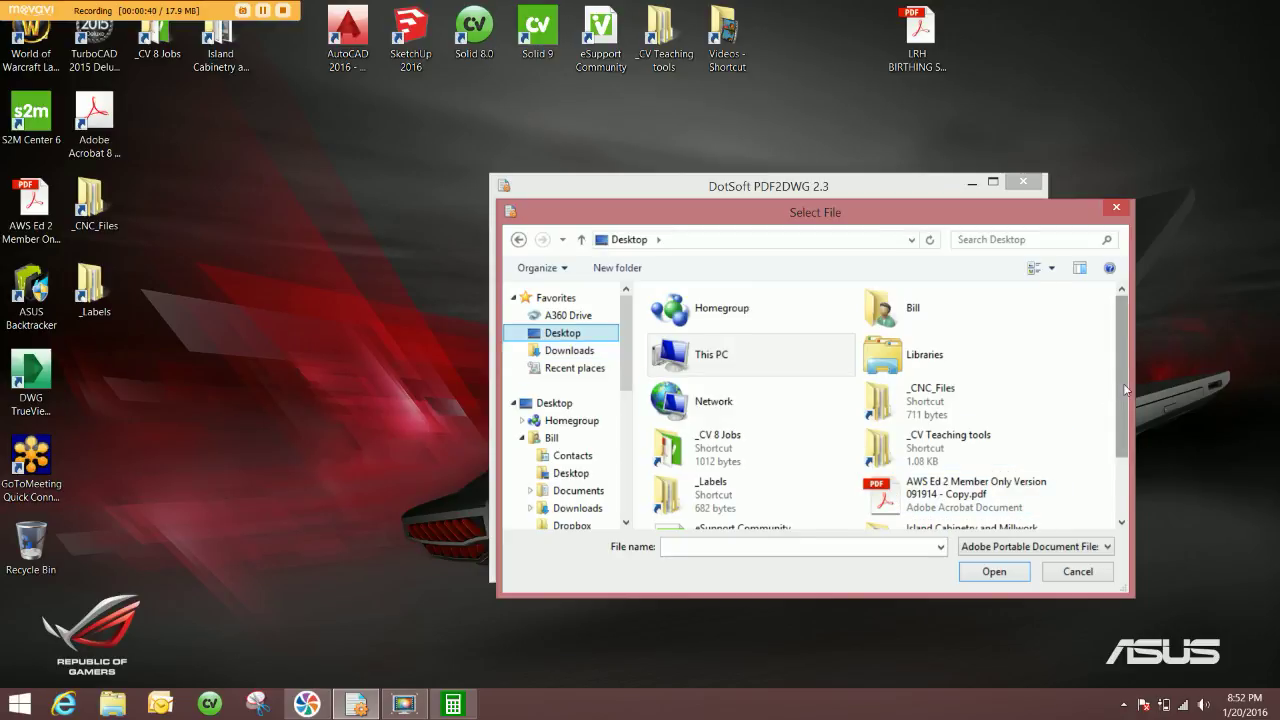
drag(1125, 388, 1125, 440)
click(750, 505)
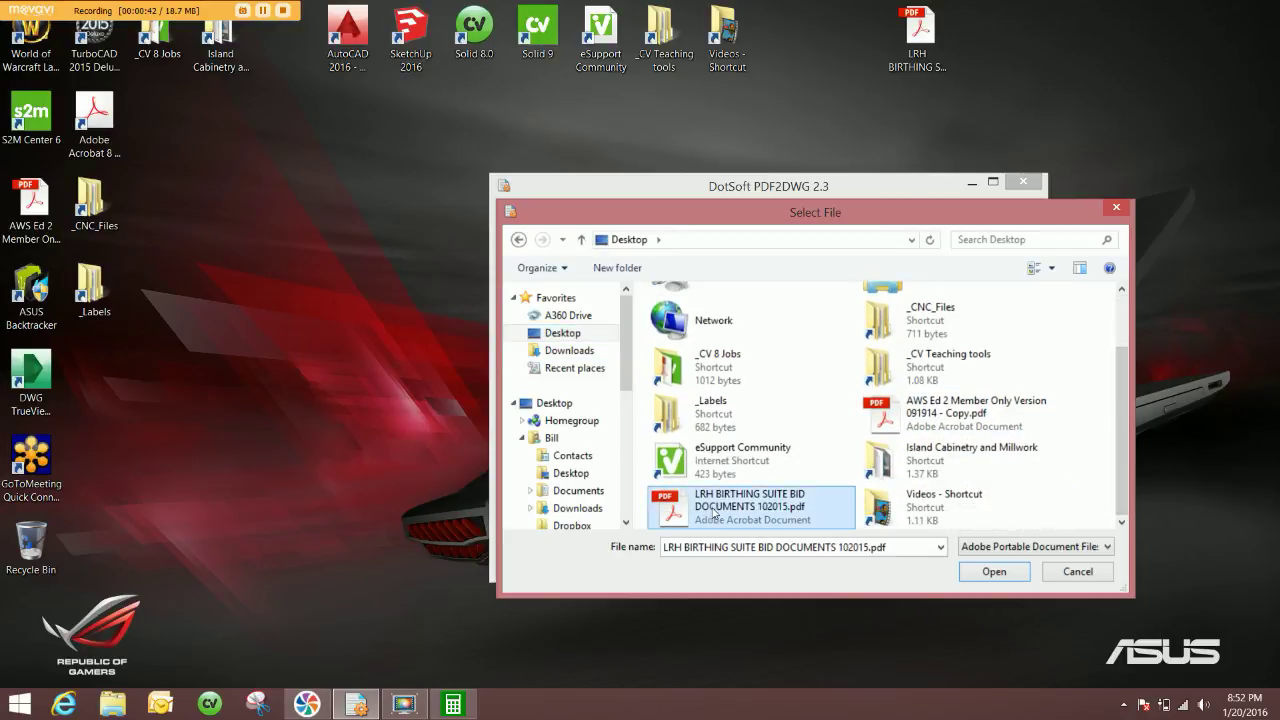
click(993, 572)
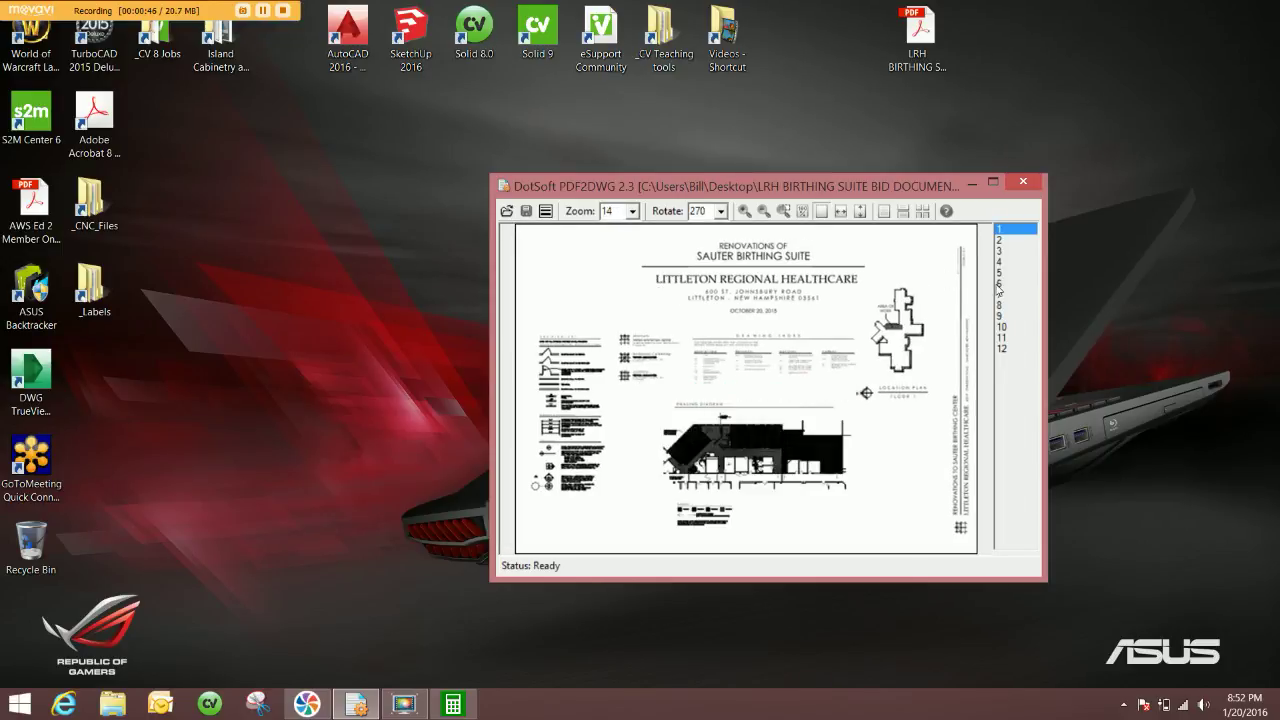
click(998, 284)
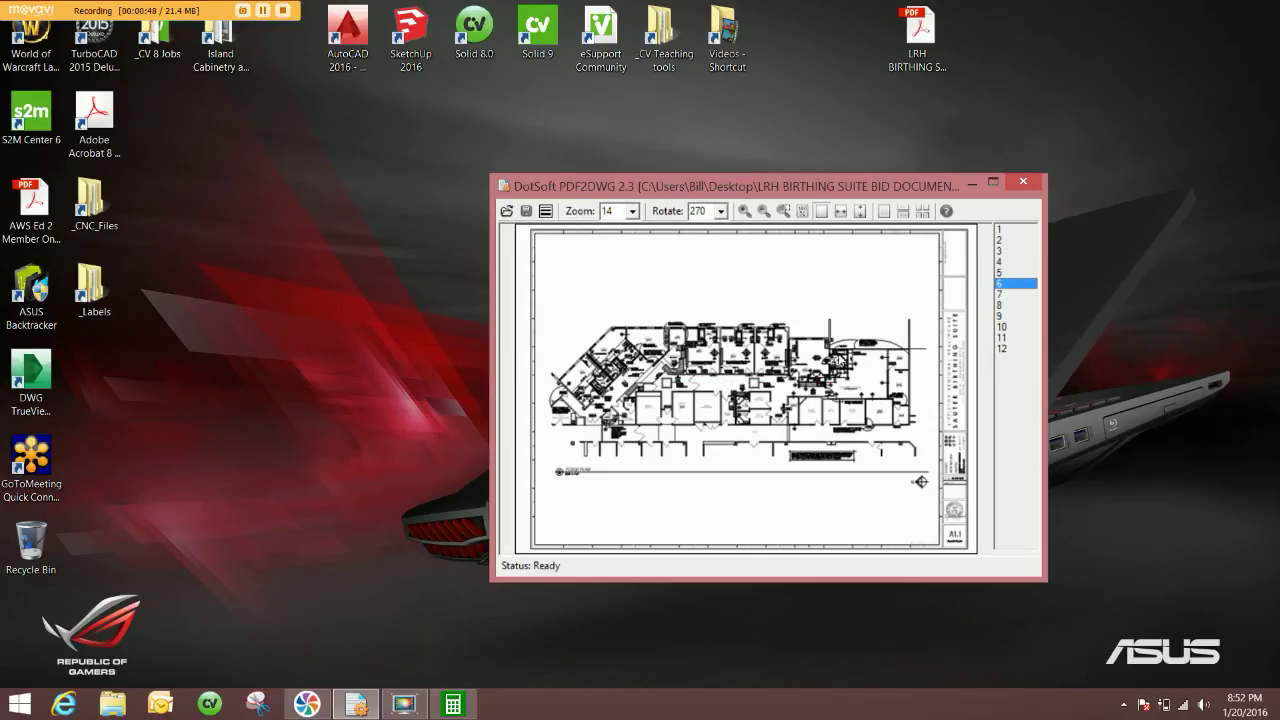
click(528, 213)
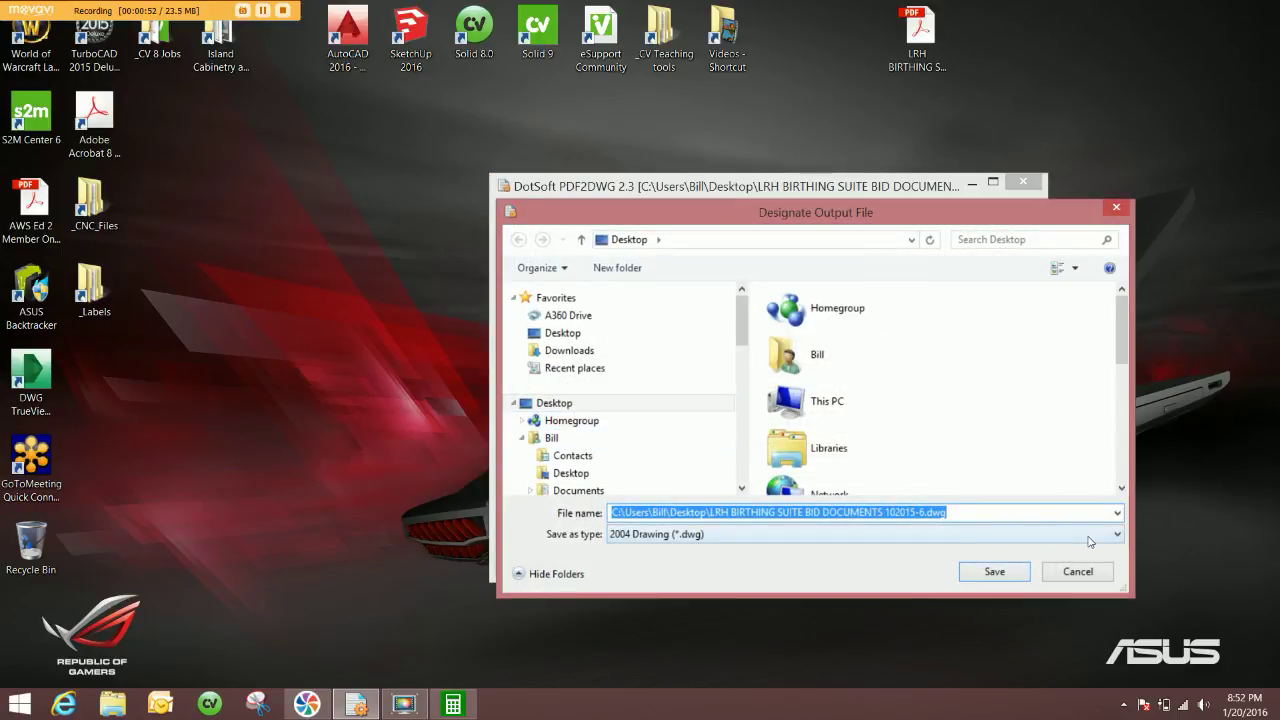
- Save page 6 as R14 DXF 'LRH BIRTHING SUITE BID DOCUMENTS 102015-6.dxf' in Documents, then close PDF2DWG
click(1090, 541)
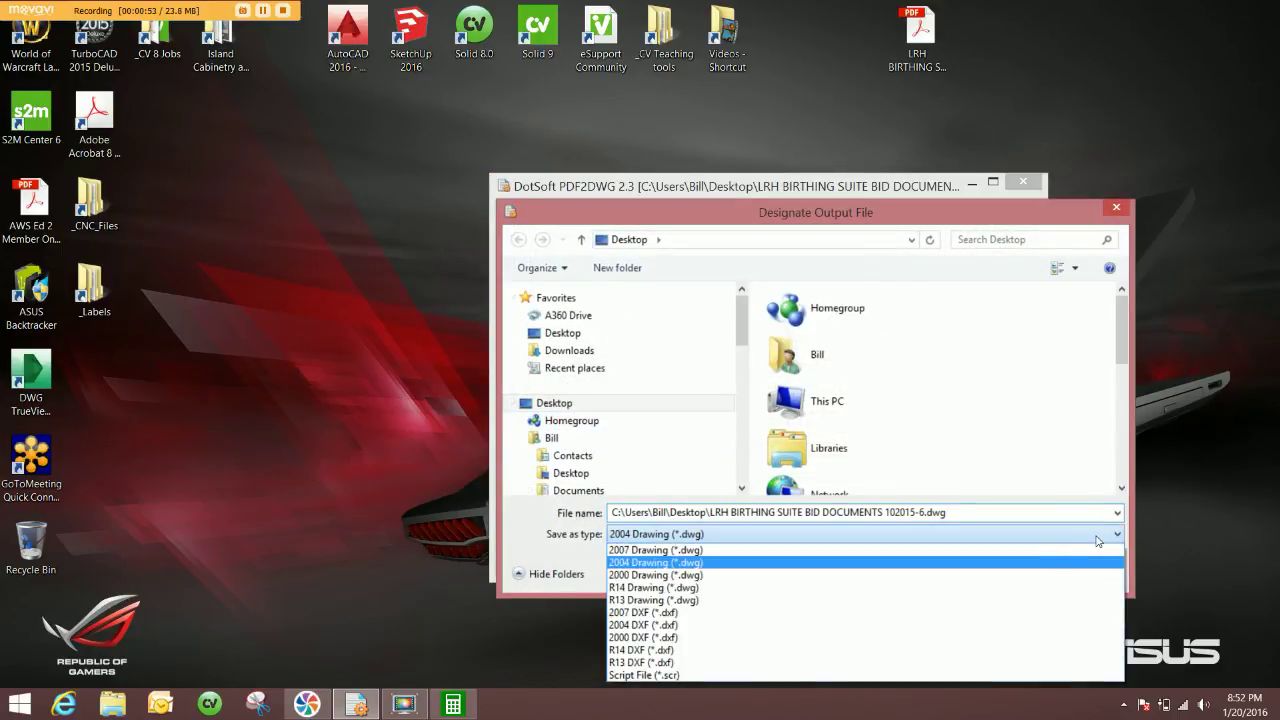
click(690, 651)
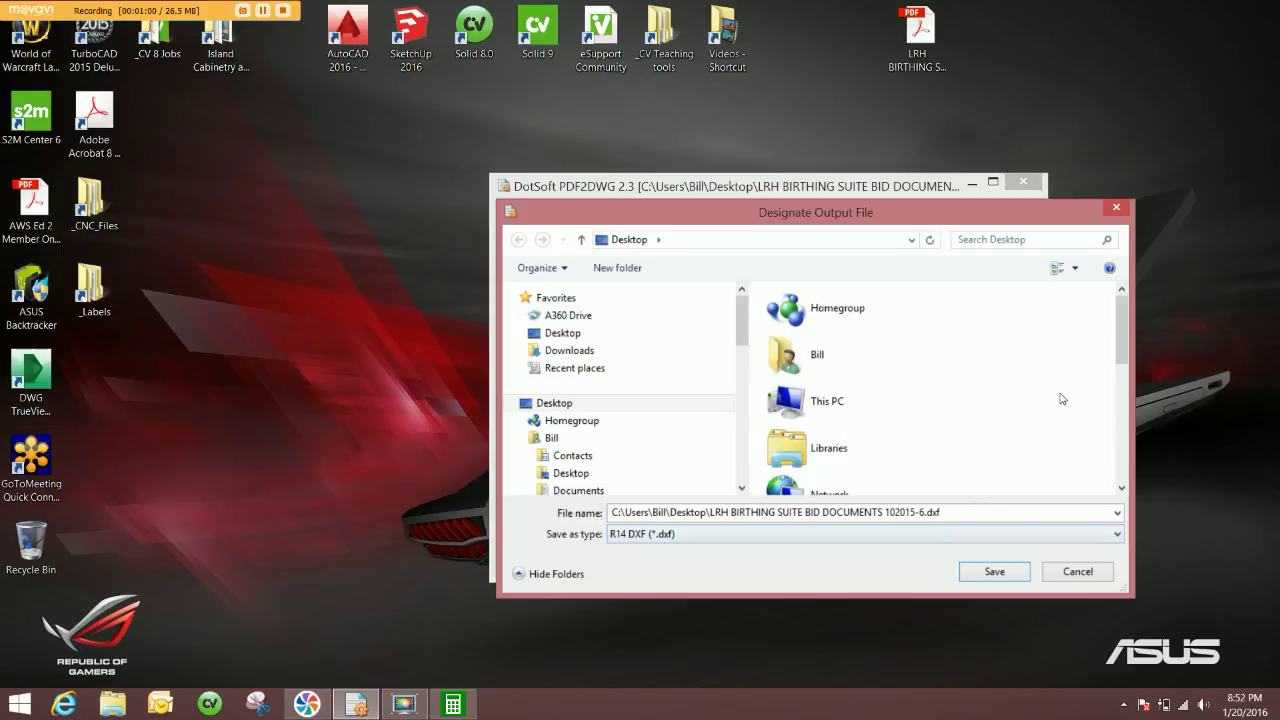
scroll(1123, 323, down, 1)
mouse_move(1123, 323)
mouse_down()
mouse_move(1137, 466)
mouse_move(1132, 312)
mouse_up()
double_click(787, 363)
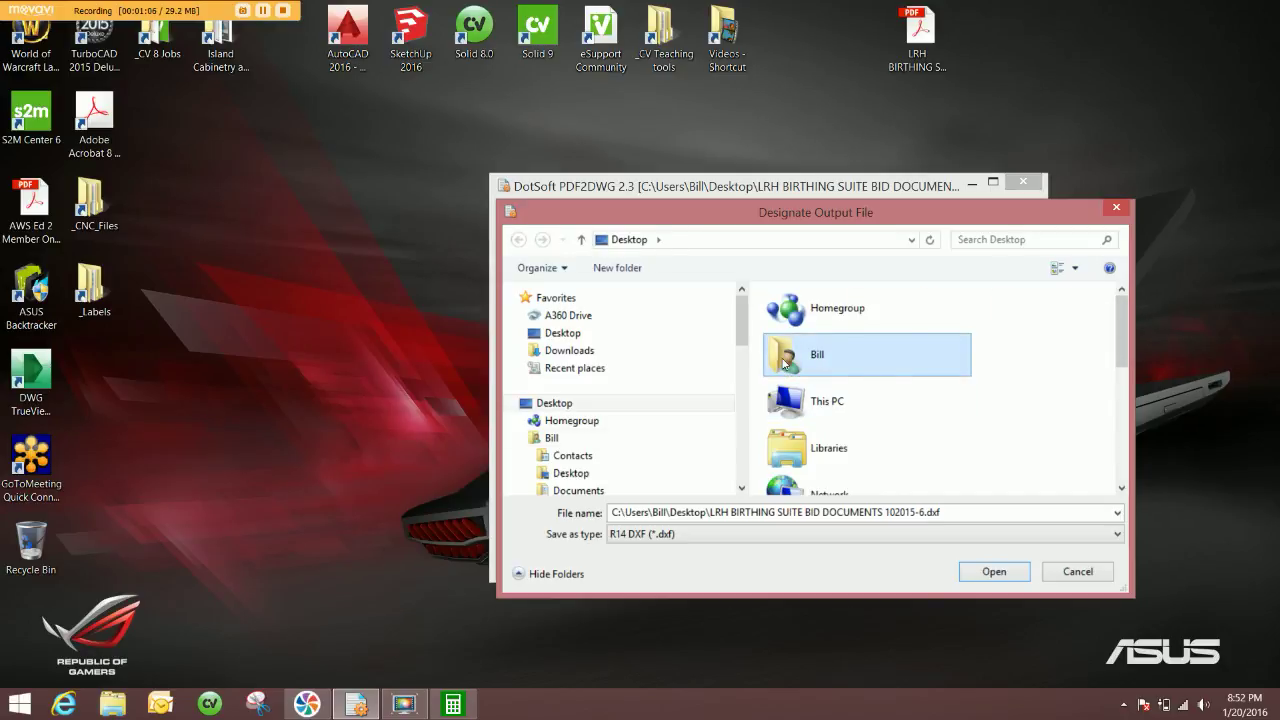
double_click(938, 315)
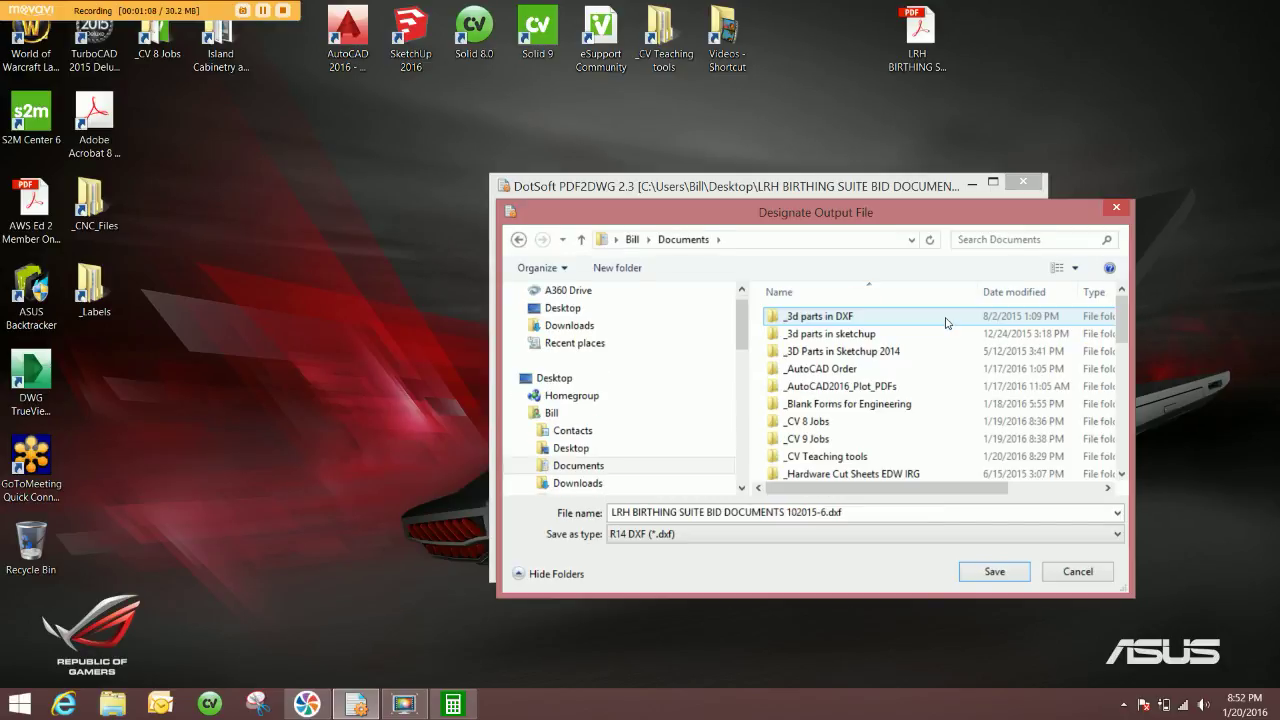
drag(1120, 316, 1121, 442)
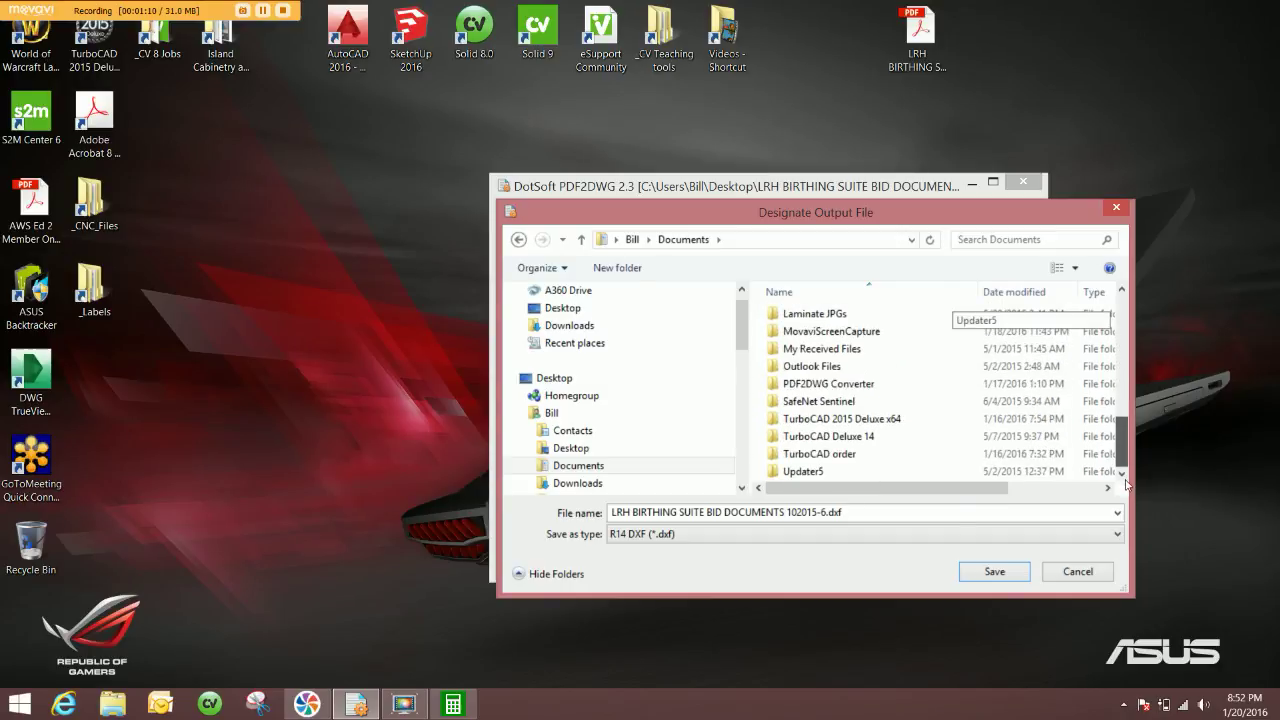
click(1000, 573)
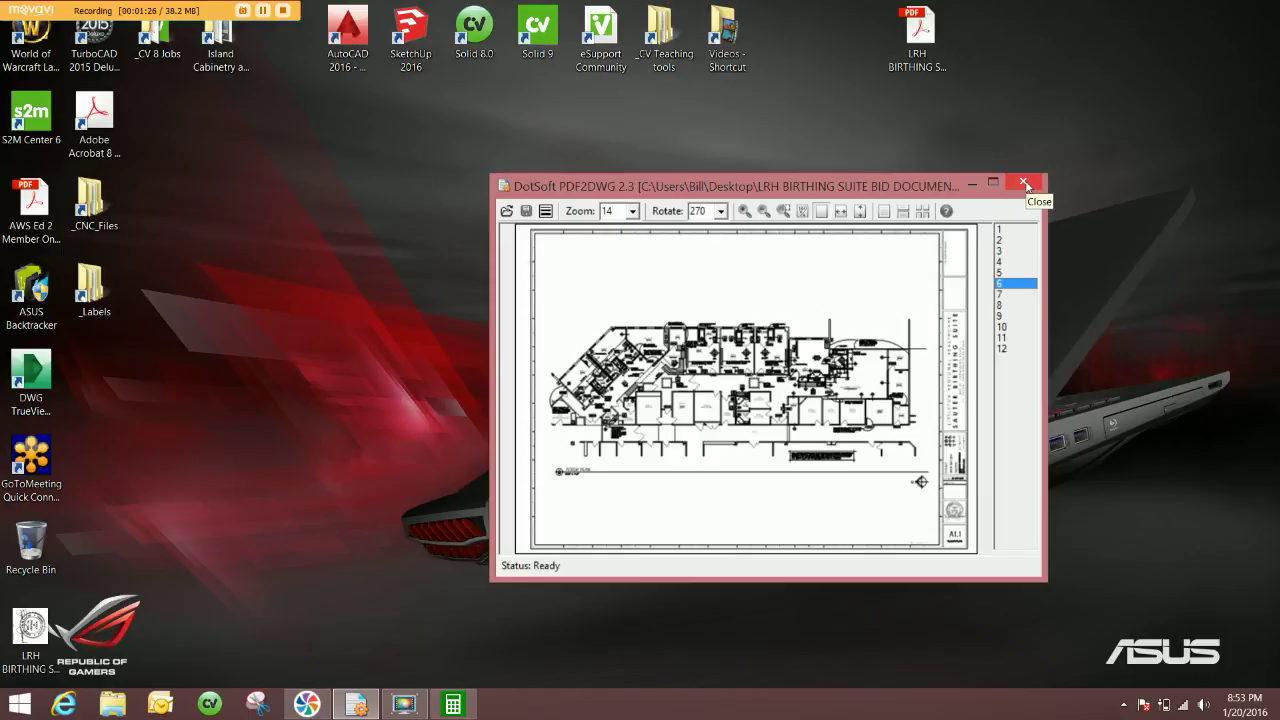
click(1024, 184)
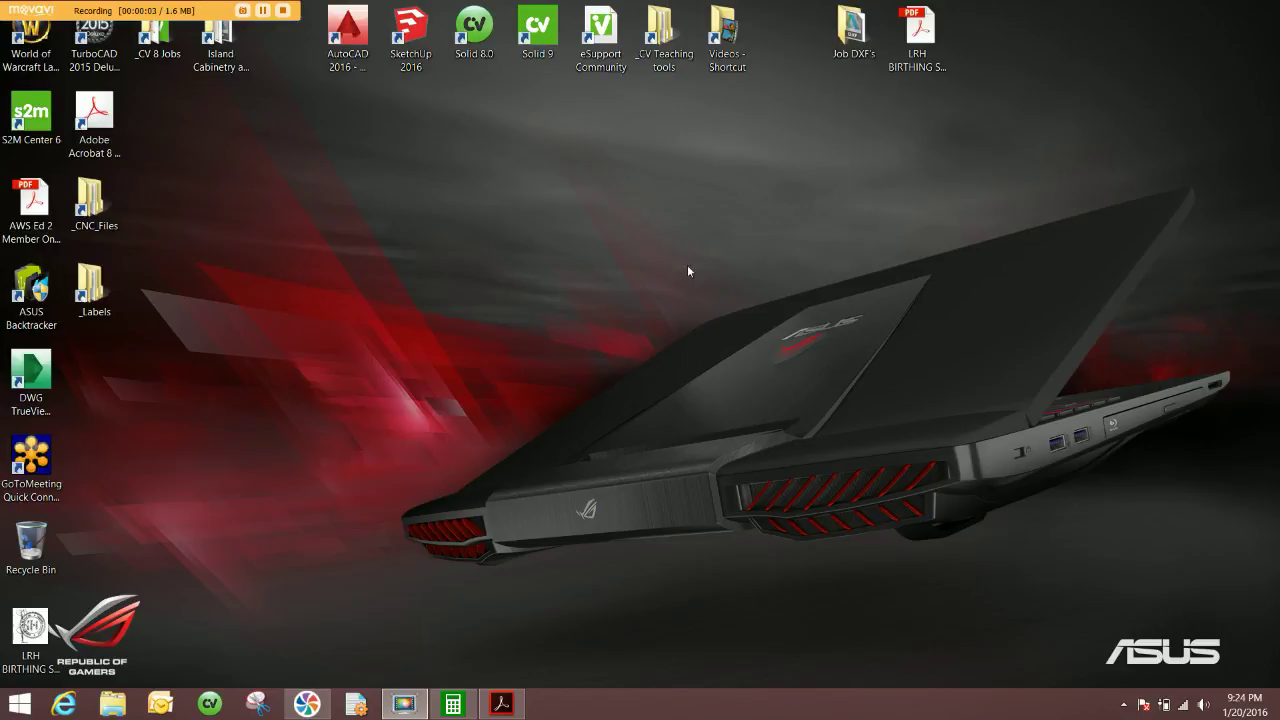
- Confirm the Job DXF's folder holds the 9,098 KB birthing suite drawing, then close the folder
double_click(845, 32)
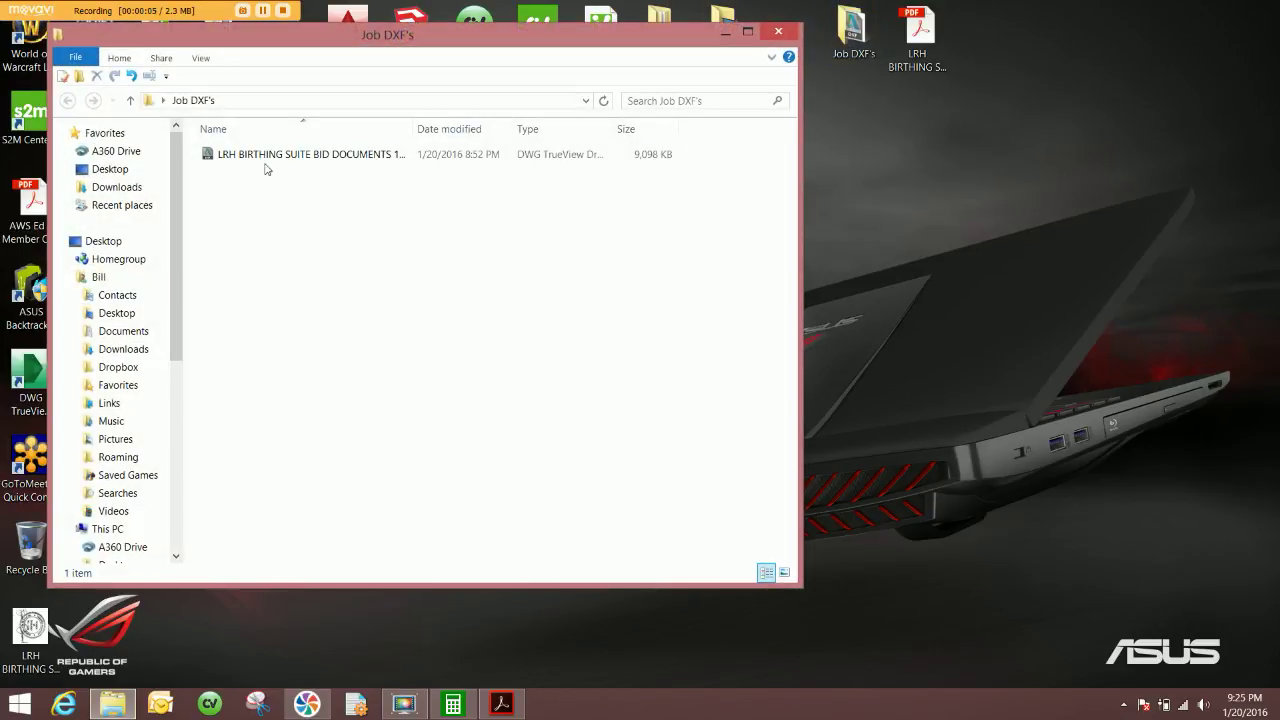
click(266, 158)
click(778, 31)
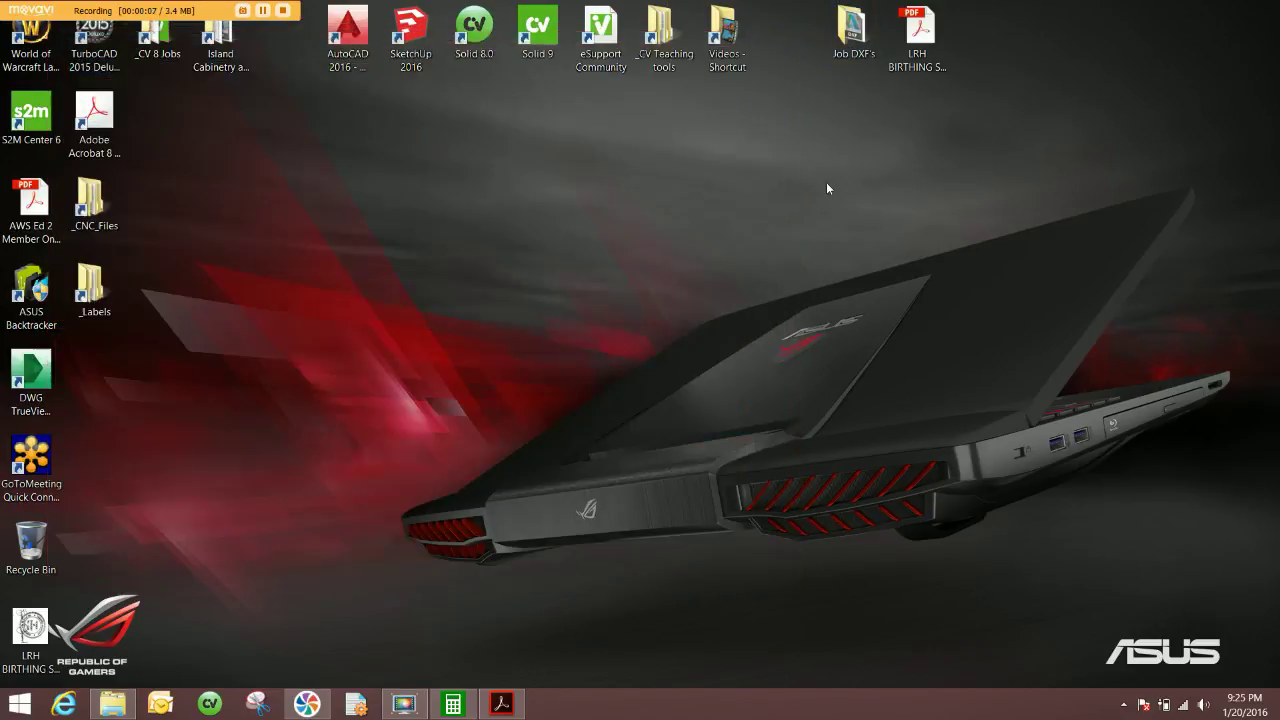
- Launch Cabinet Vision Solid, review the job settings, and accept the 108-inch wall height for a blank Room 1 layout
double_click(543, 31)
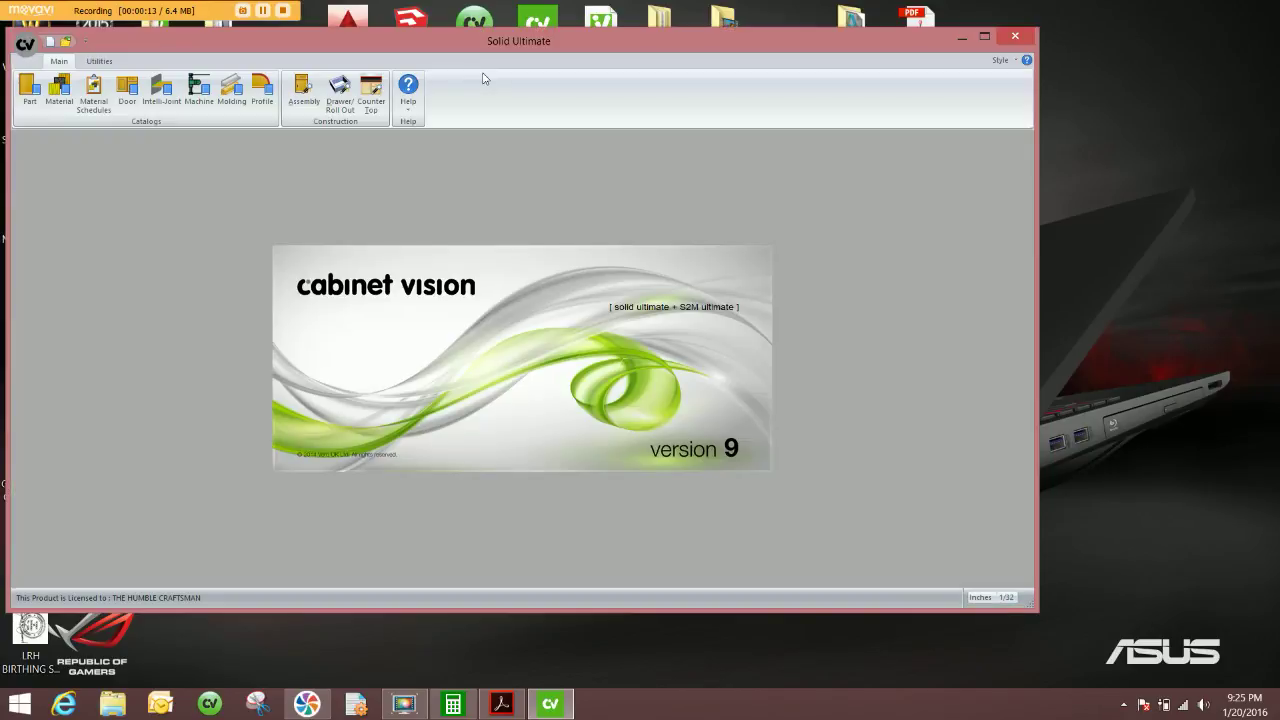
drag(386, 35, 413, 55)
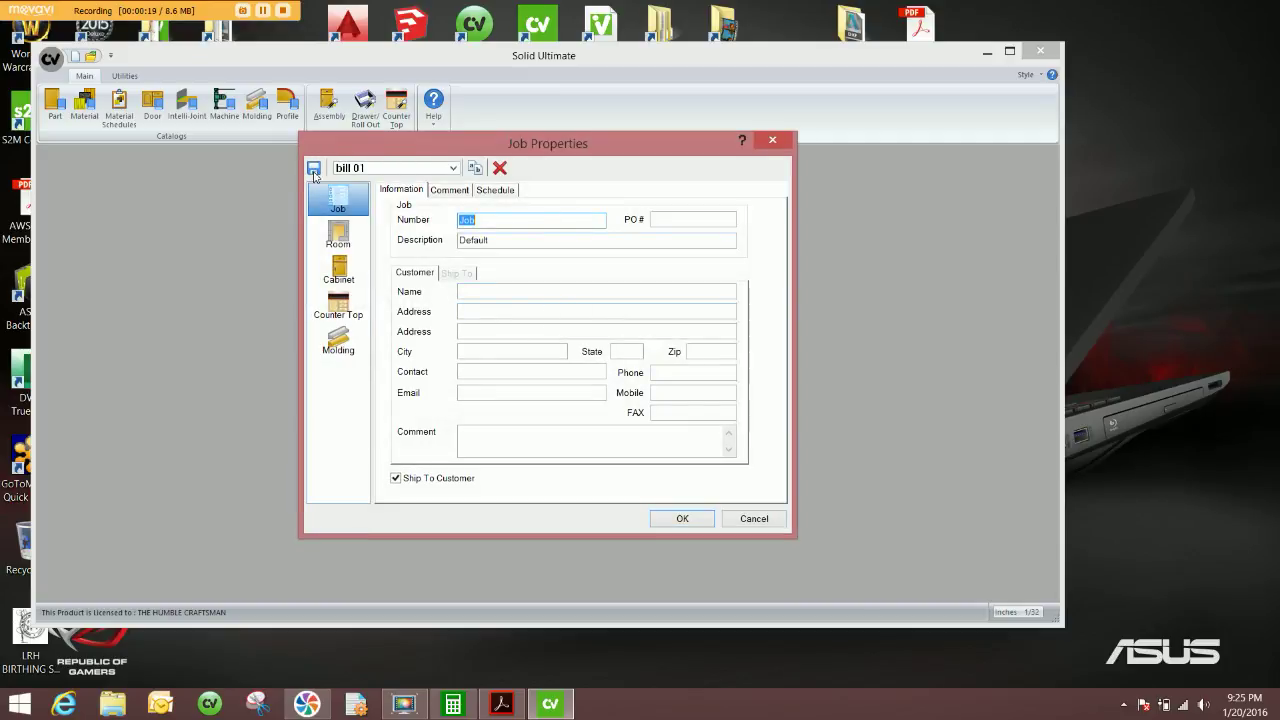
click(345, 243)
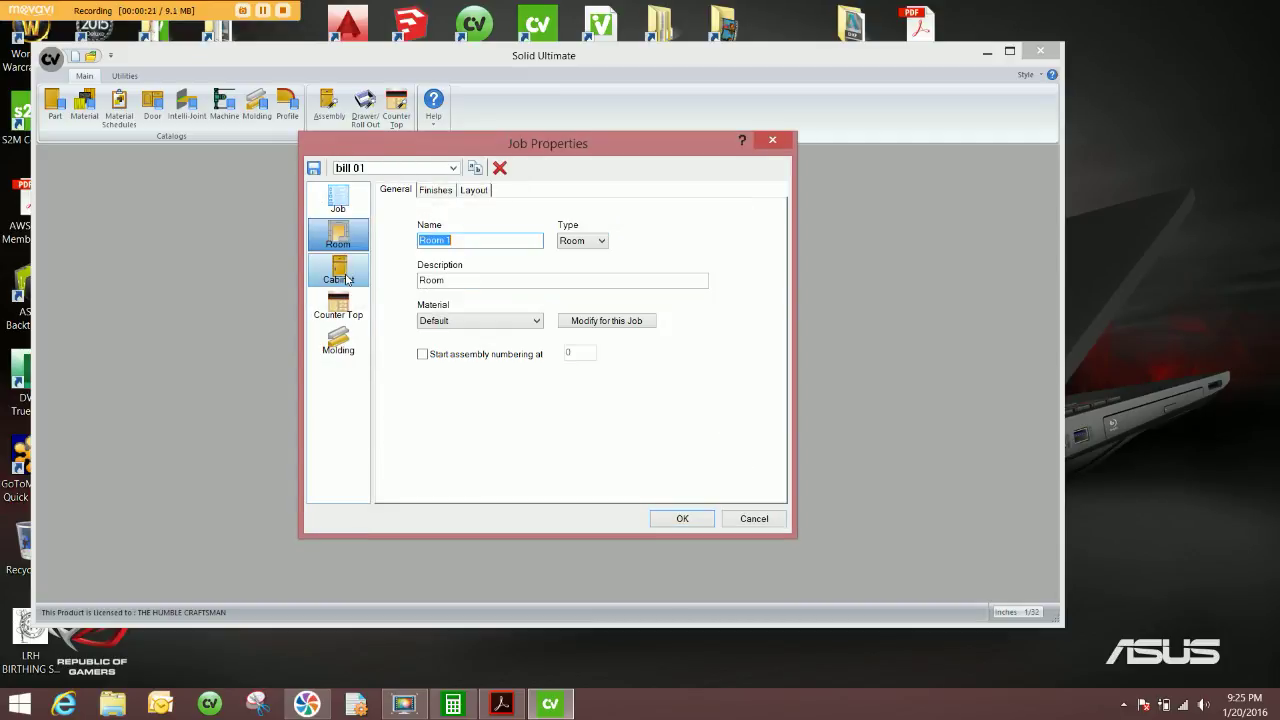
click(340, 272)
click(339, 306)
click(338, 342)
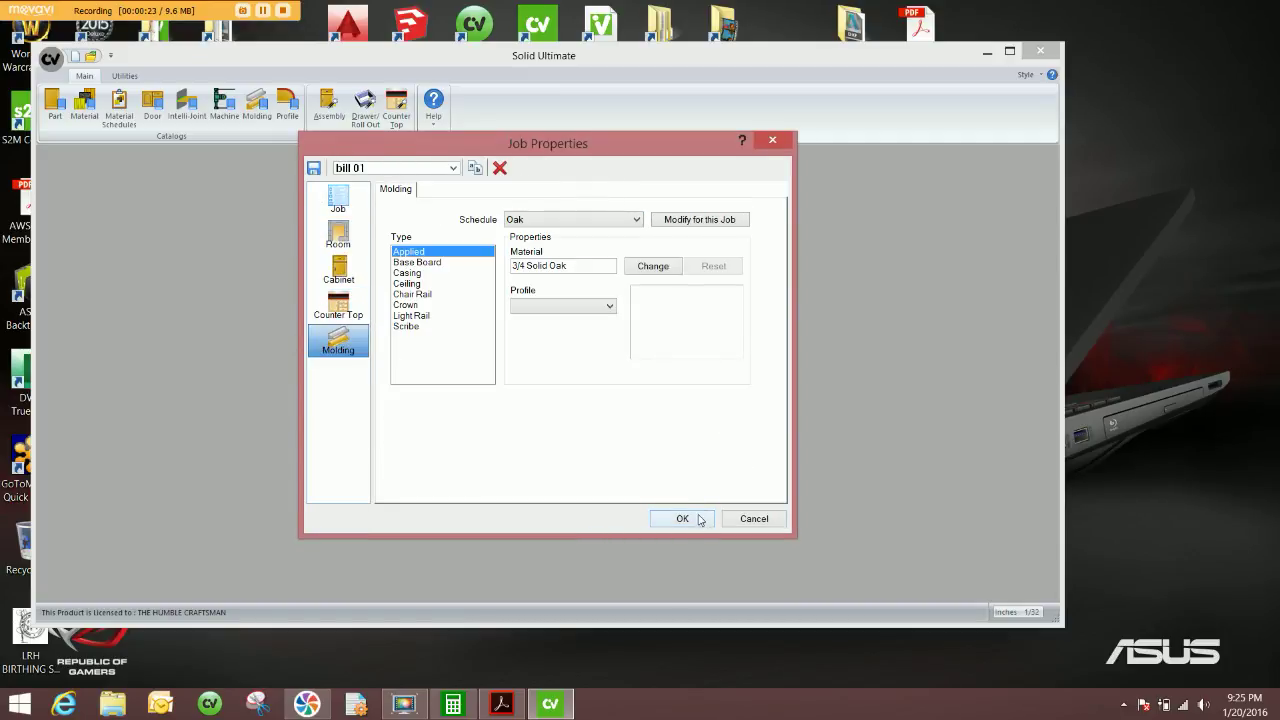
click(340, 234)
click(474, 190)
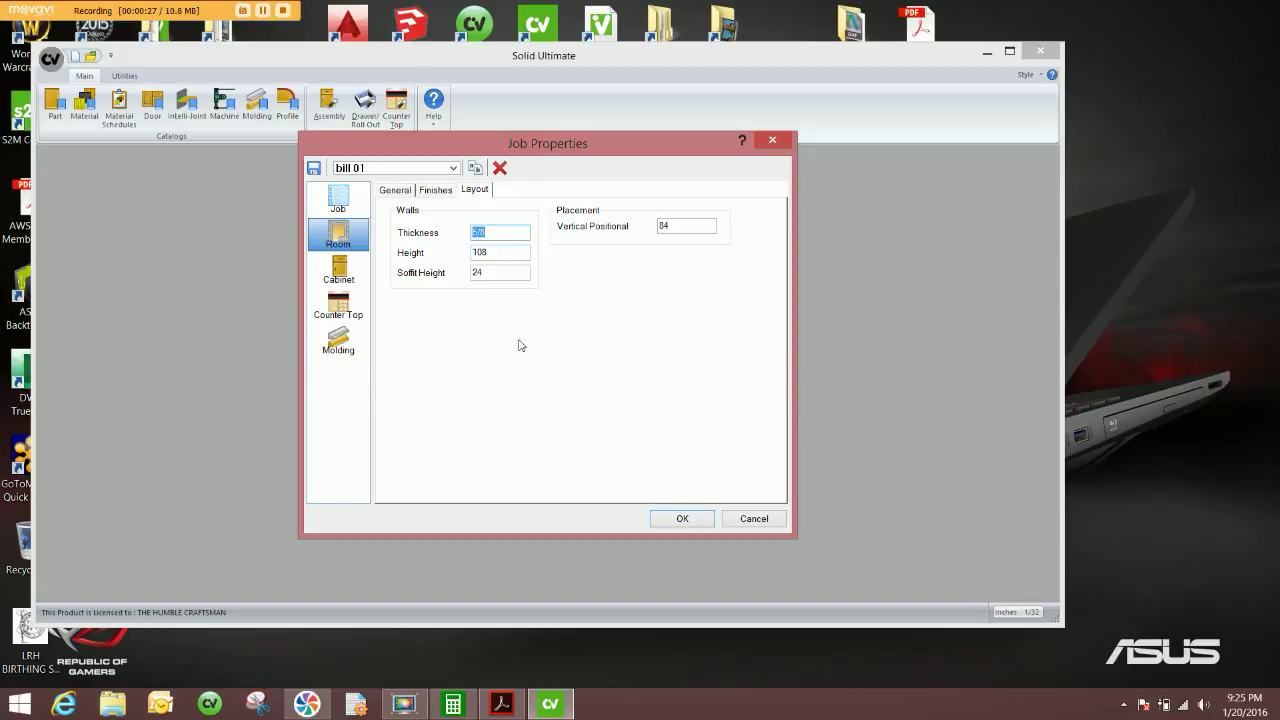
click(500, 233)
click(683, 519)
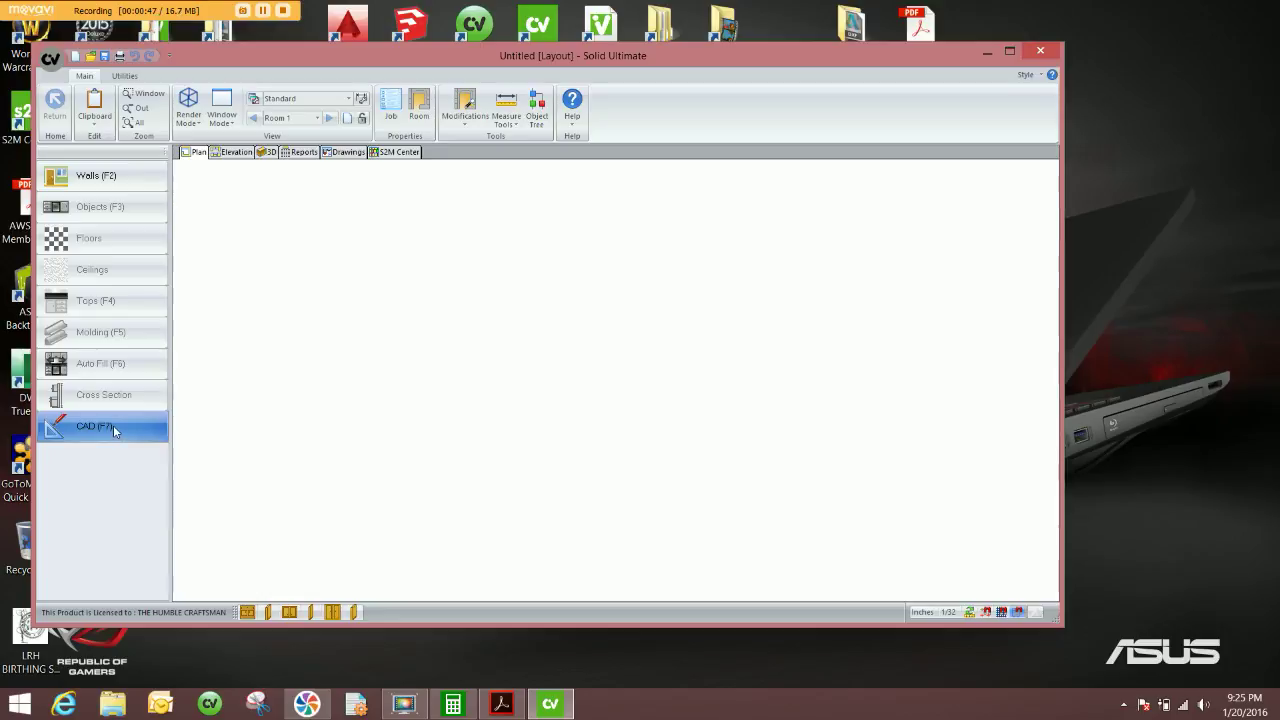
- Import the LRH Birthing Suite DXF from the Job DXF's folder via CAD Insert > DXF at scale 1
click(113, 425)
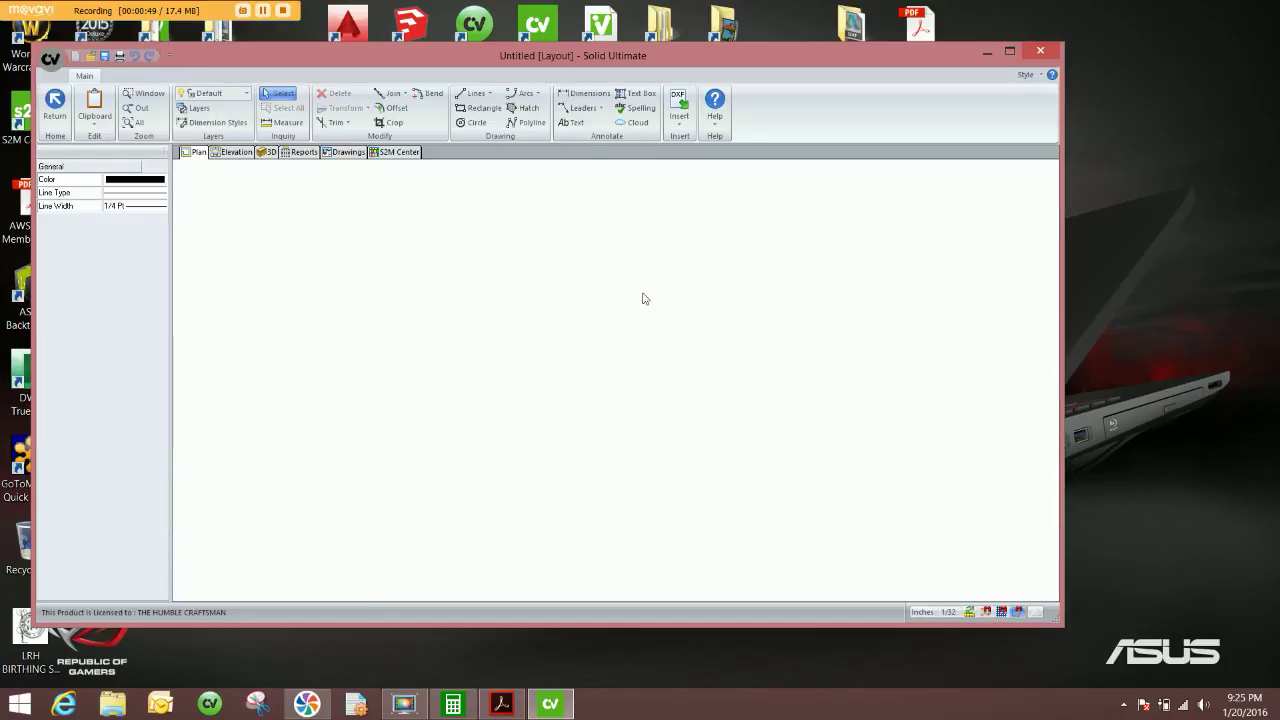
click(679, 110)
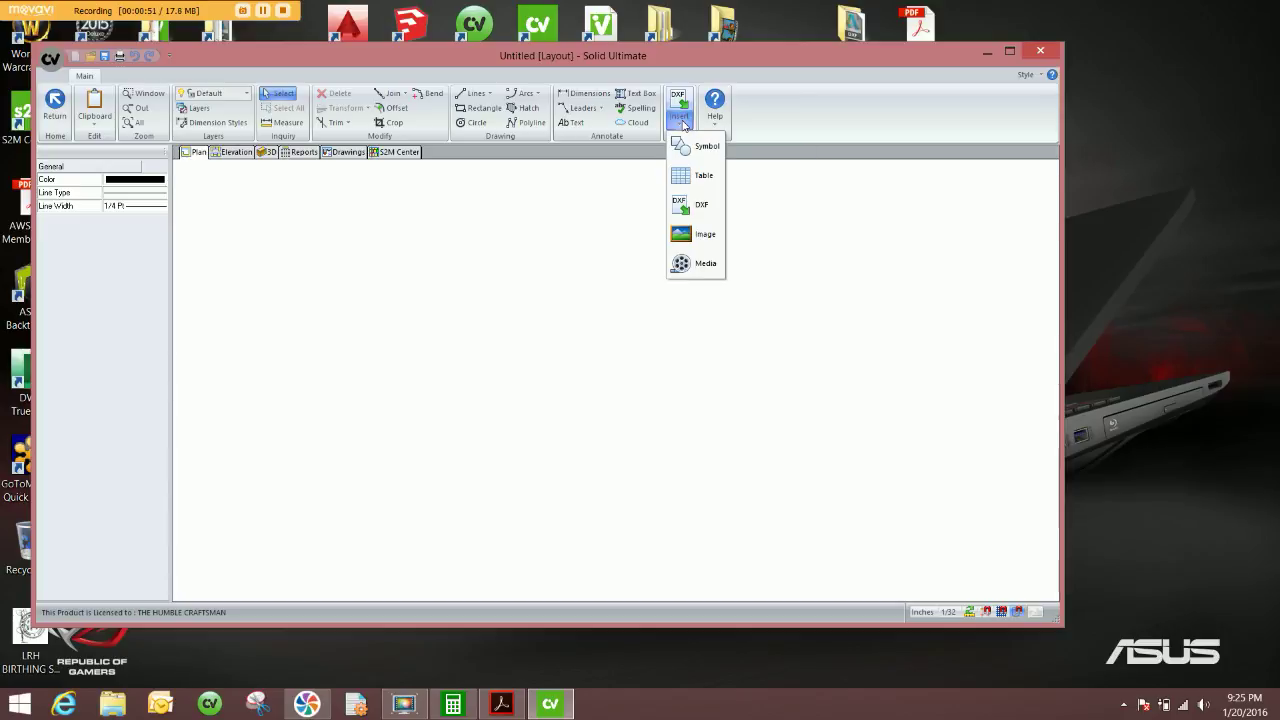
click(689, 207)
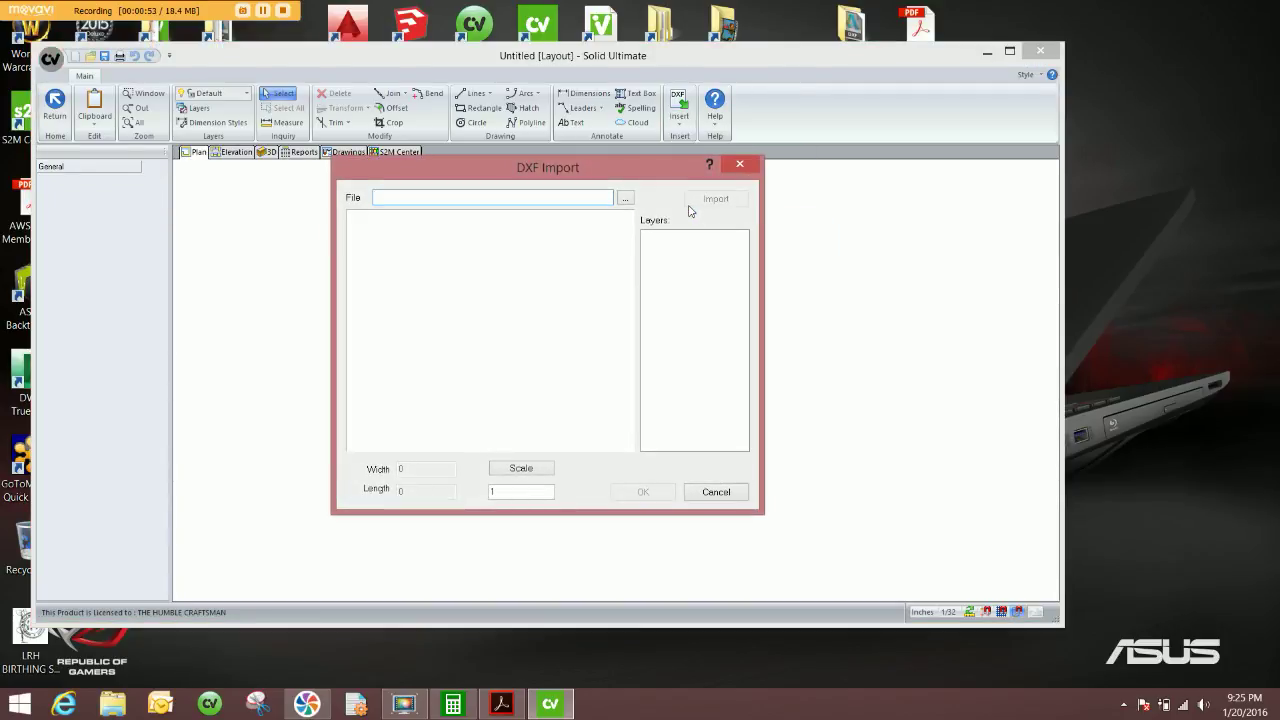
click(624, 198)
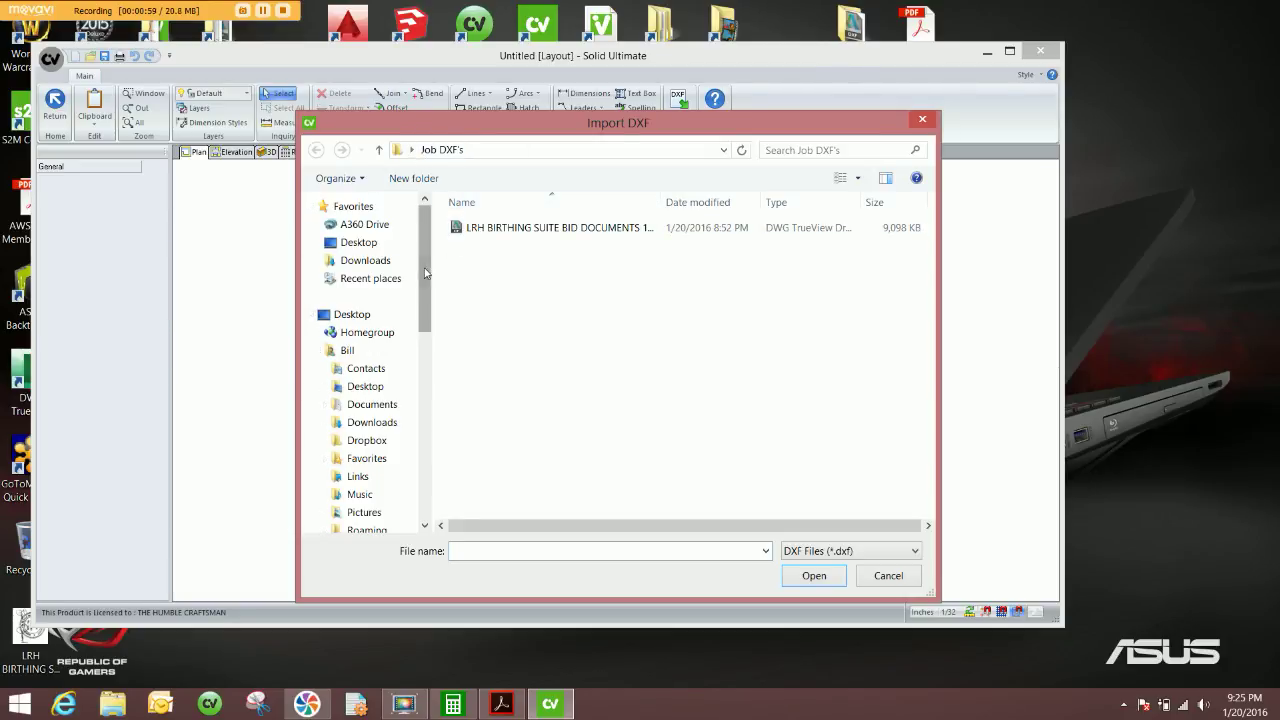
click(352, 316)
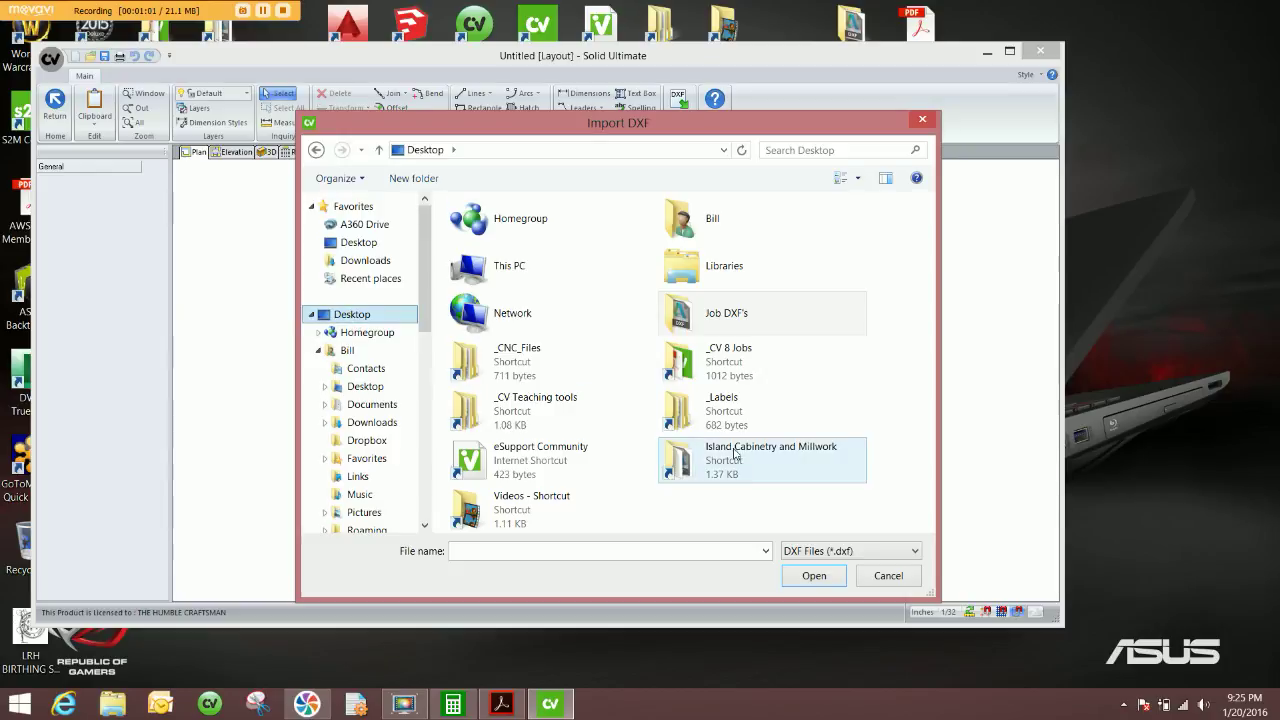
double_click(706, 320)
click(516, 232)
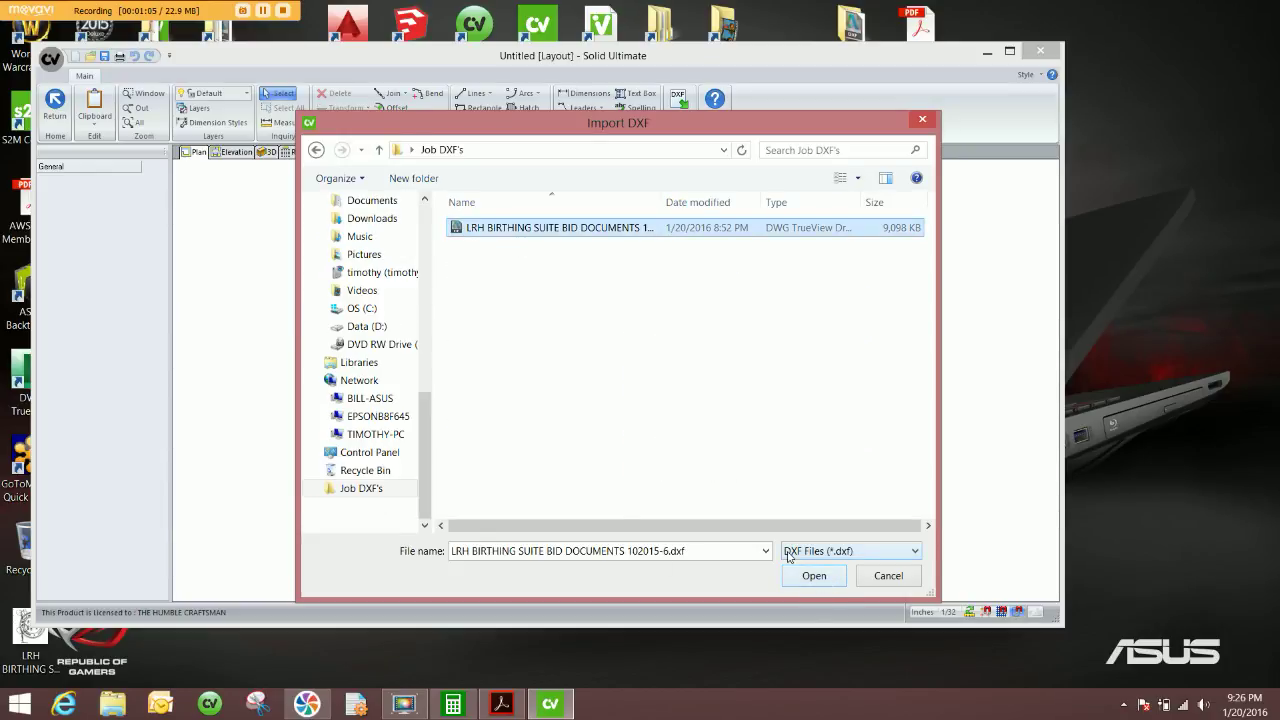
click(808, 580)
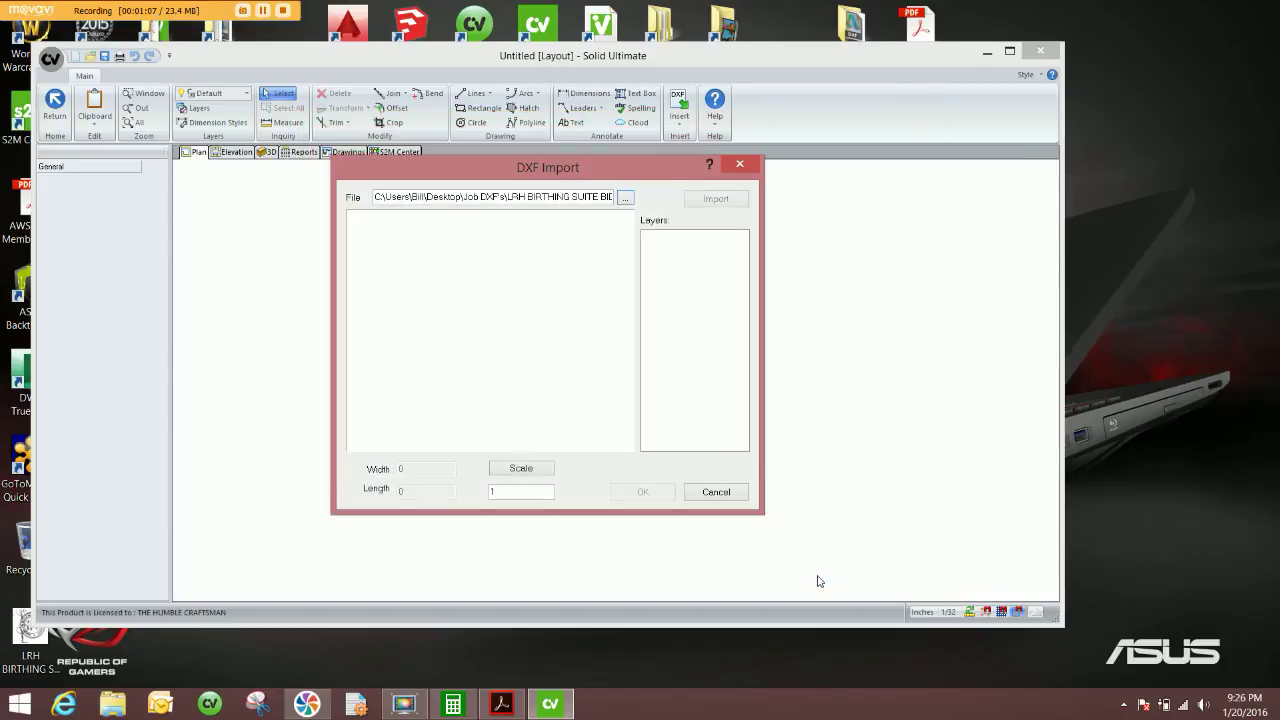
click(716, 200)
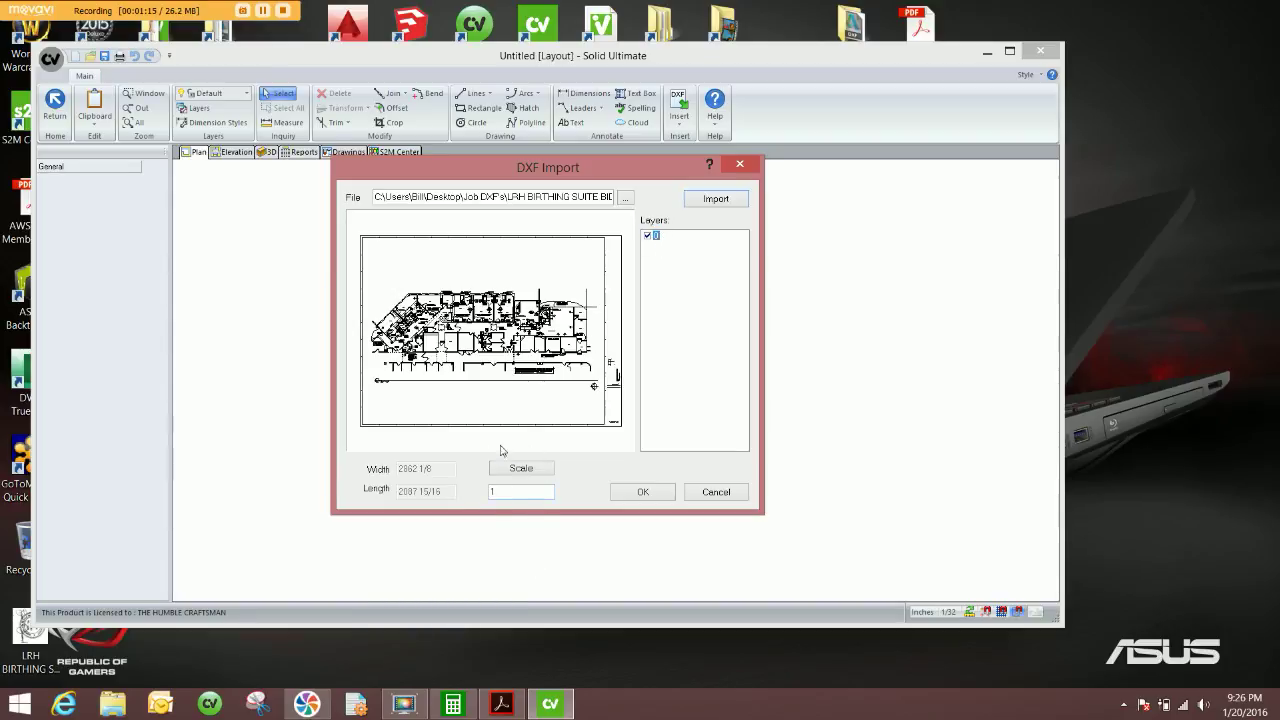
click(640, 492)
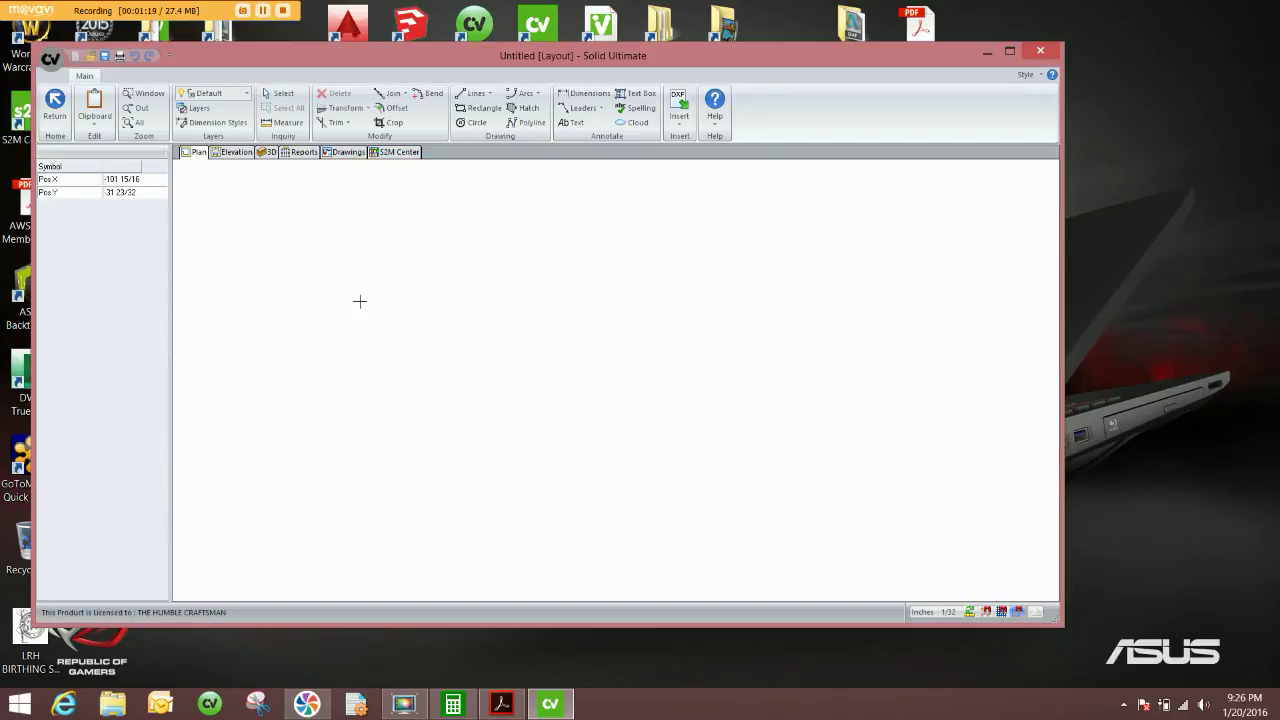
- Place the floor plan, zoom out, and select it to check its 2862 1/8 × 2387 15/16 size
click(589, 366)
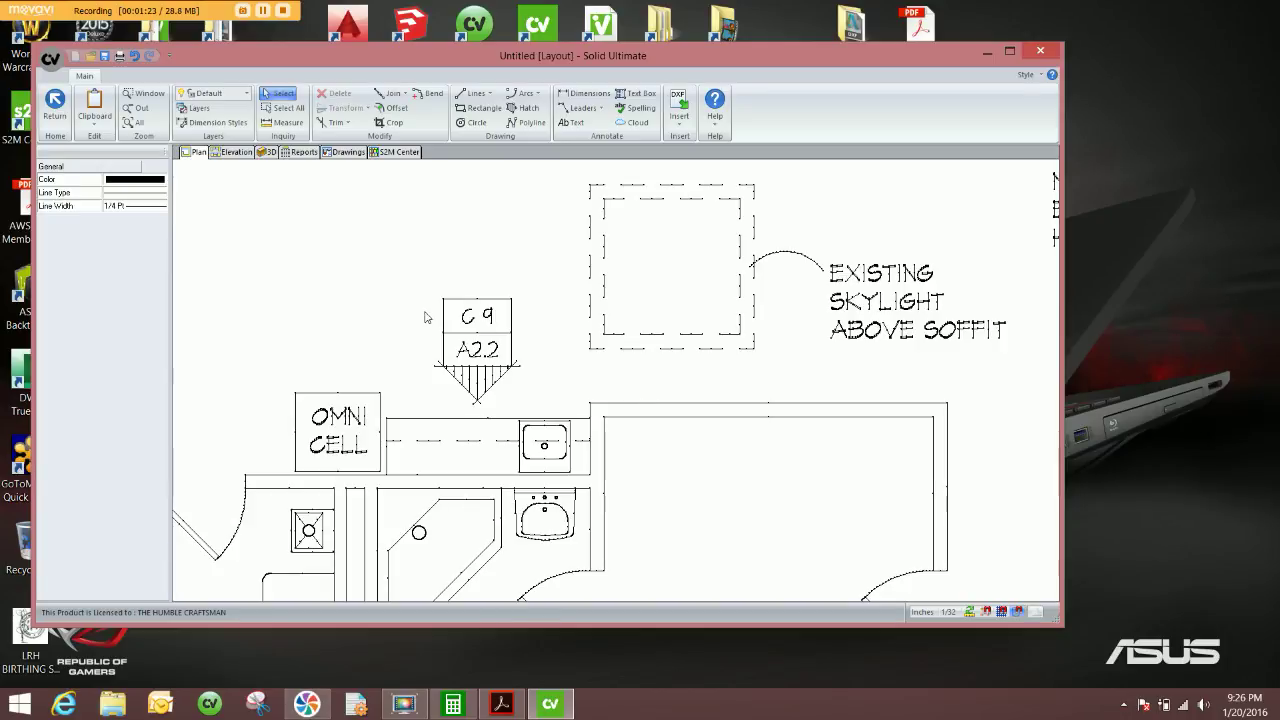
scroll(595, 333, down, 1)
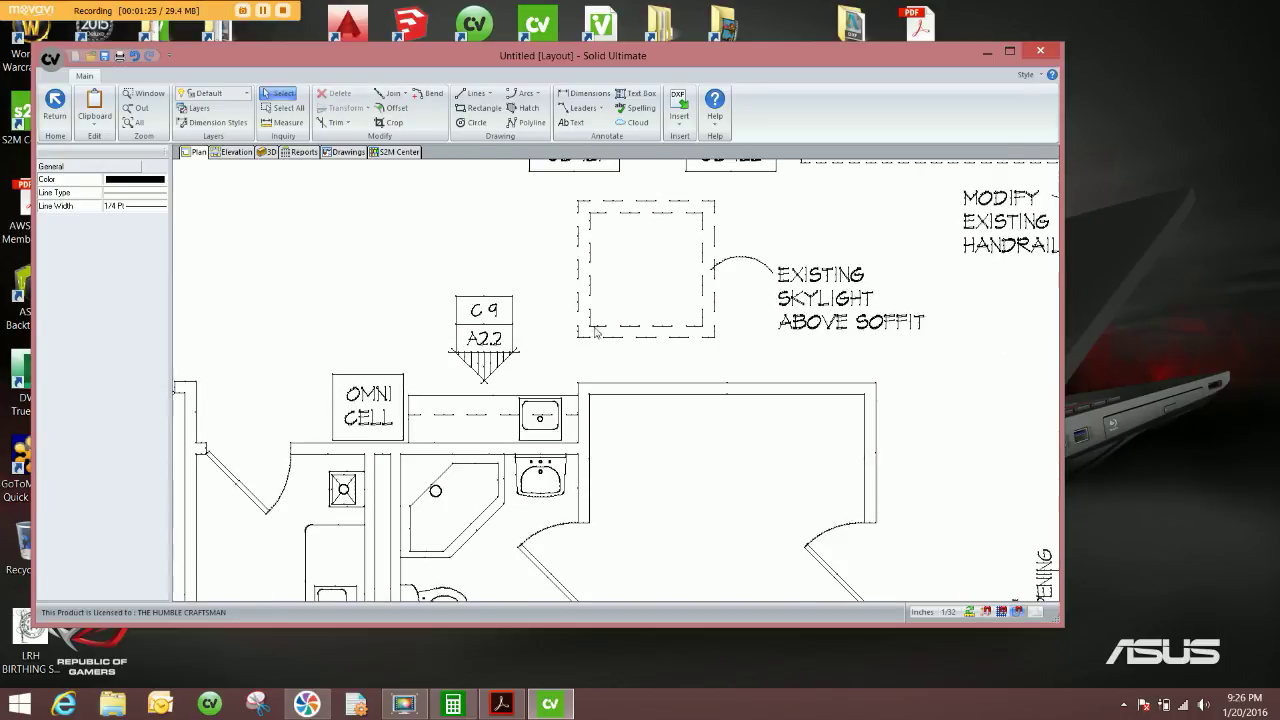
scroll(595, 333, down, 6)
scroll(613, 312, down, 6)
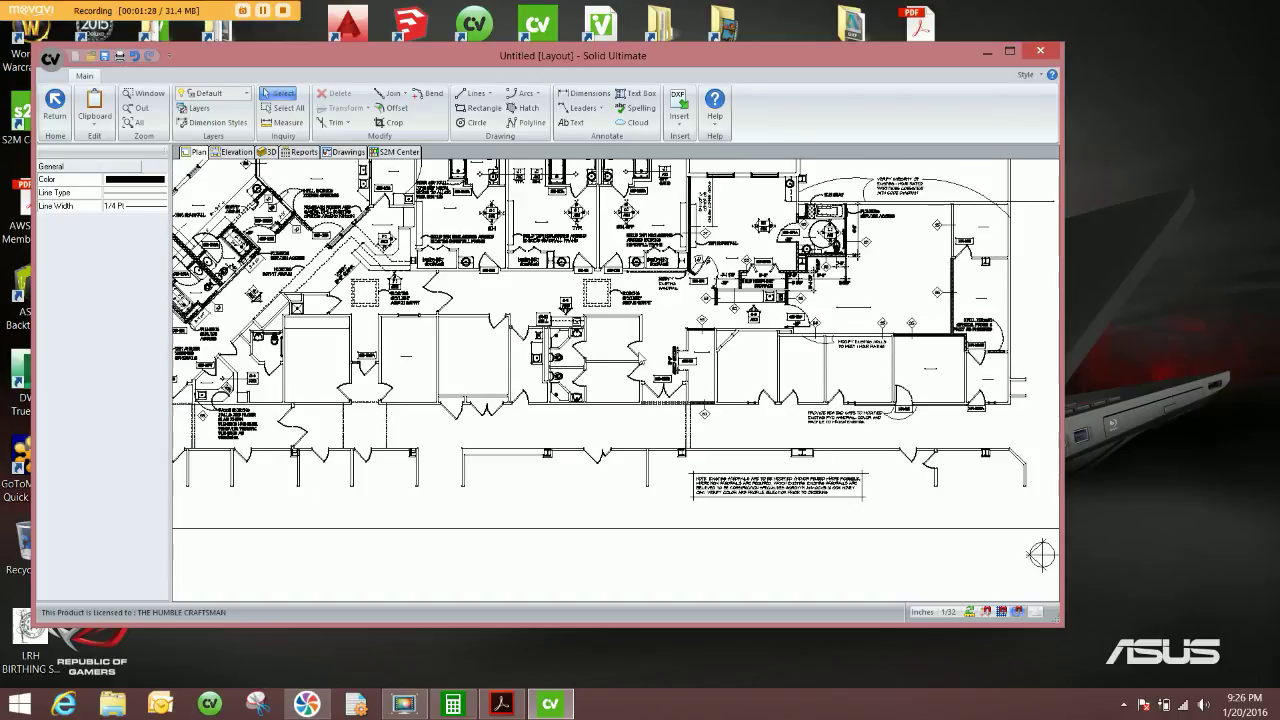
scroll(754, 474, down, 4)
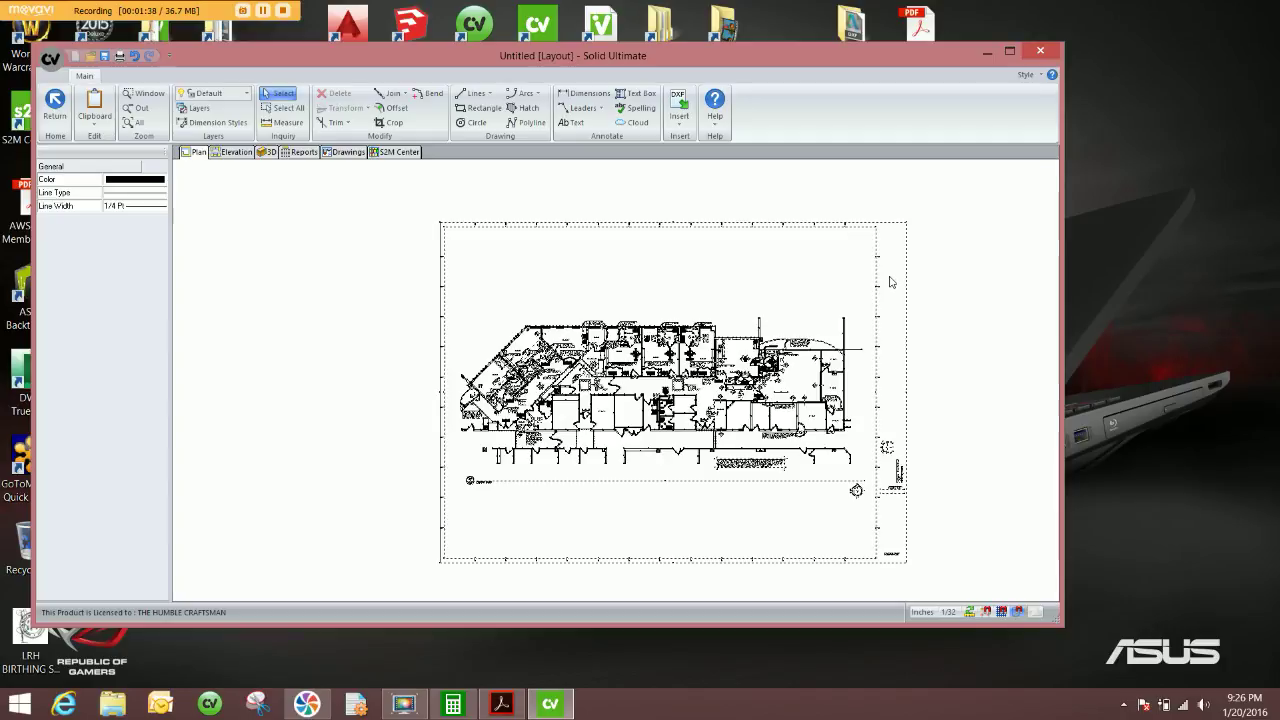
click(915, 310)
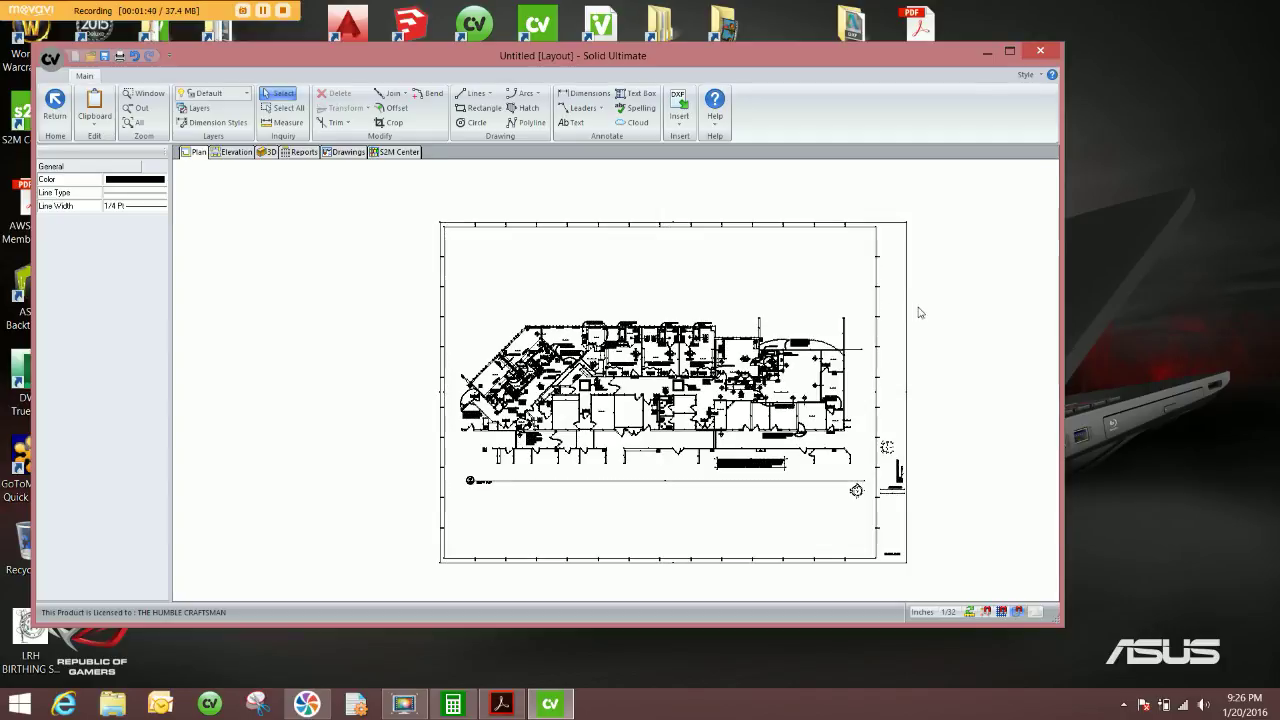
click(937, 330)
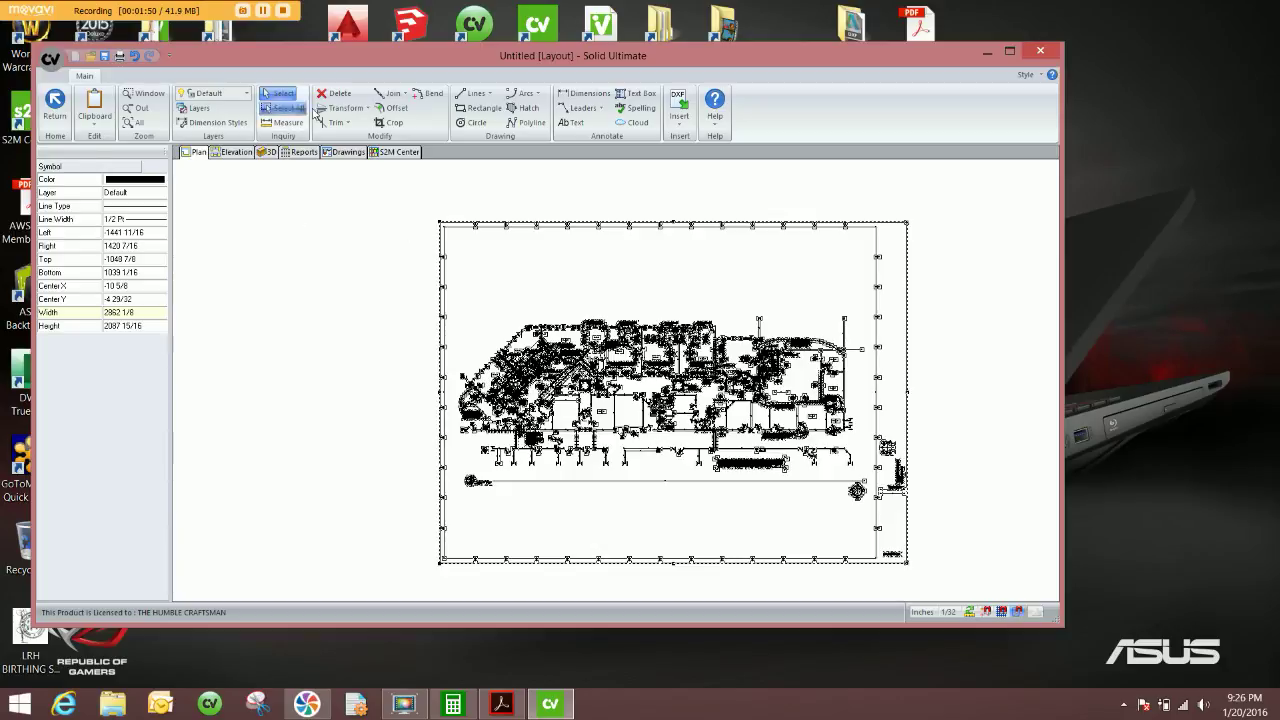
- Deselect the floor plan and zoom in on the Plumbing Service Access room near OB-129A
click(315, 303)
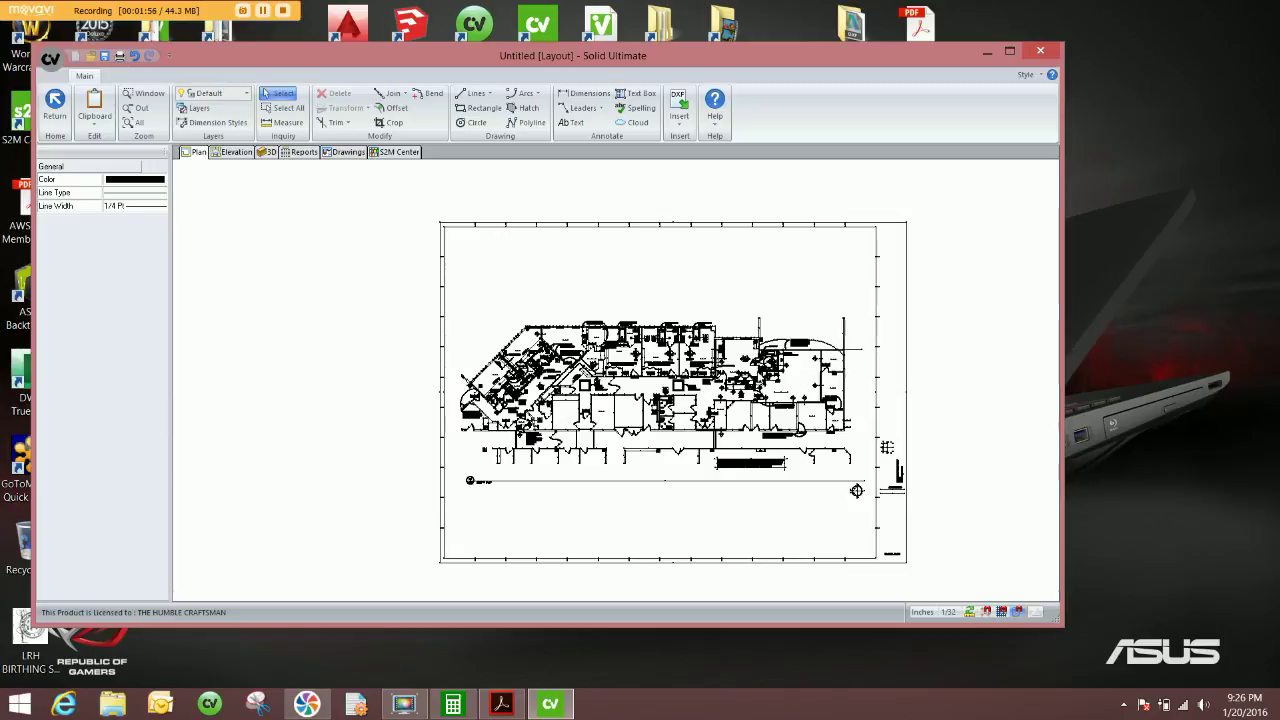
scroll(787, 377, up, 4)
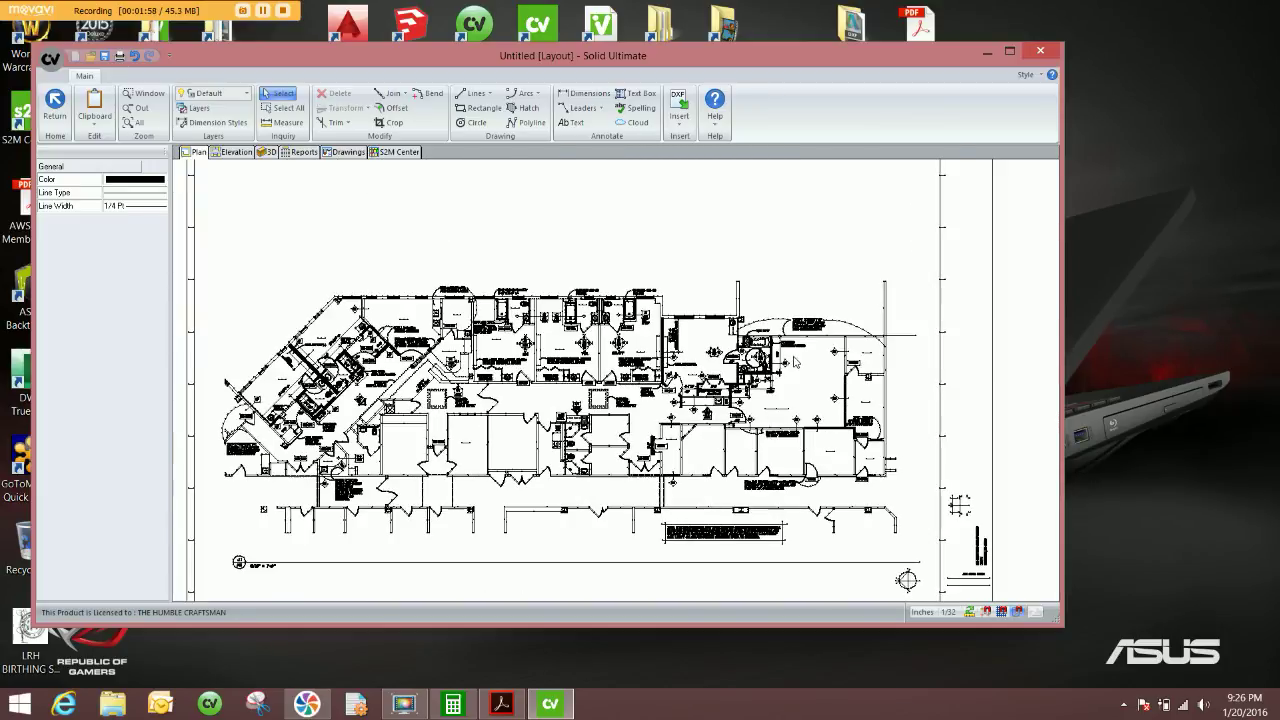
scroll(791, 360, up, 3)
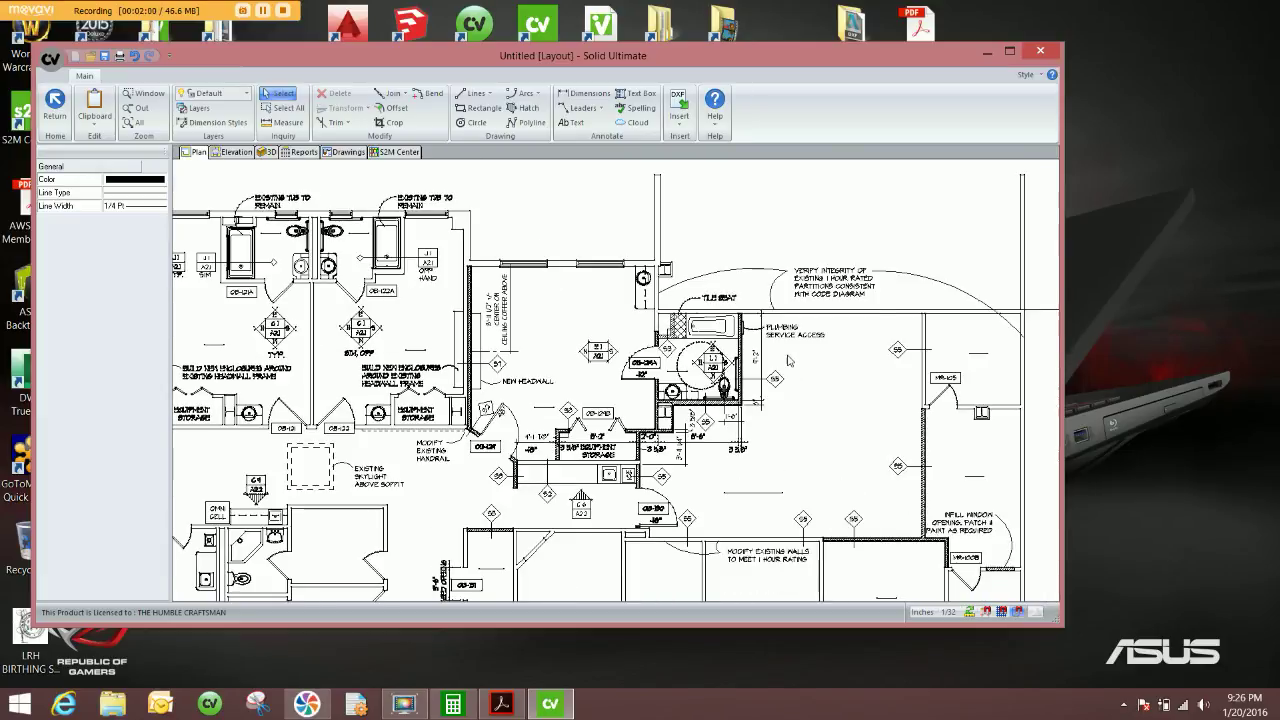
scroll(777, 363, up, 3)
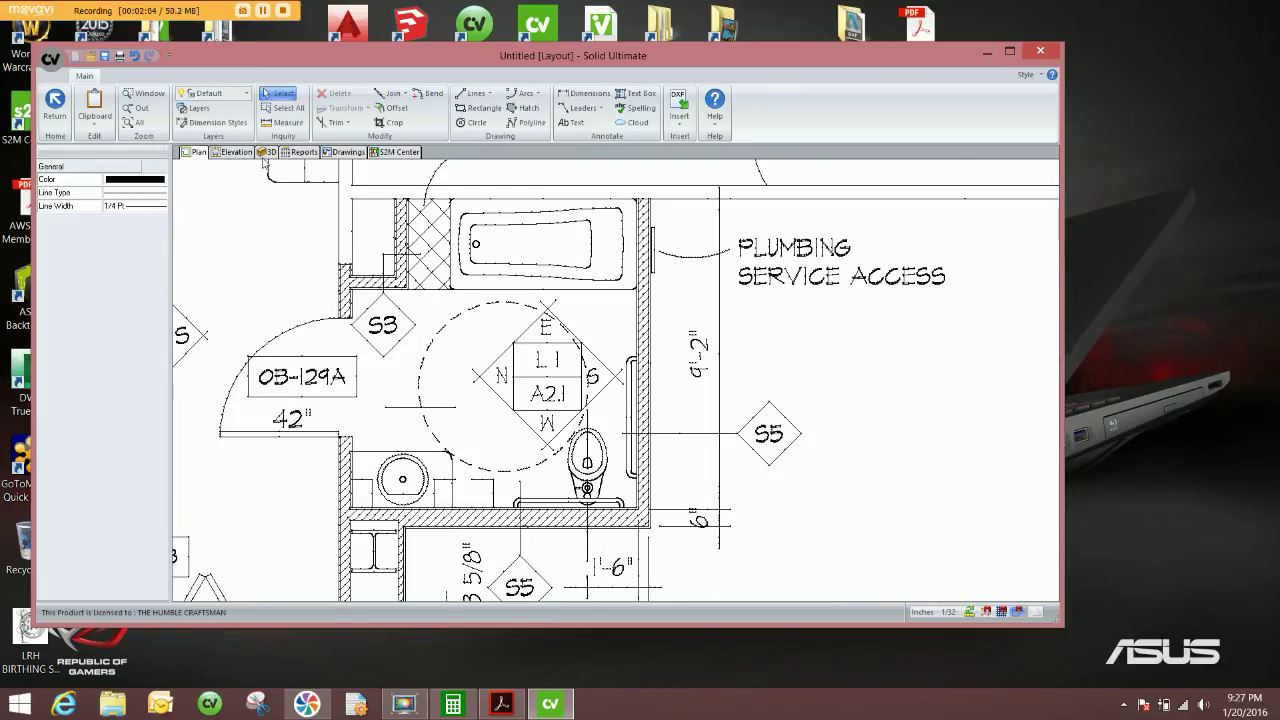
- Measure the 9'-2" vertical dimension by Plumbing Service Access, reading 123.720 at 1.001 precision
click(285, 122)
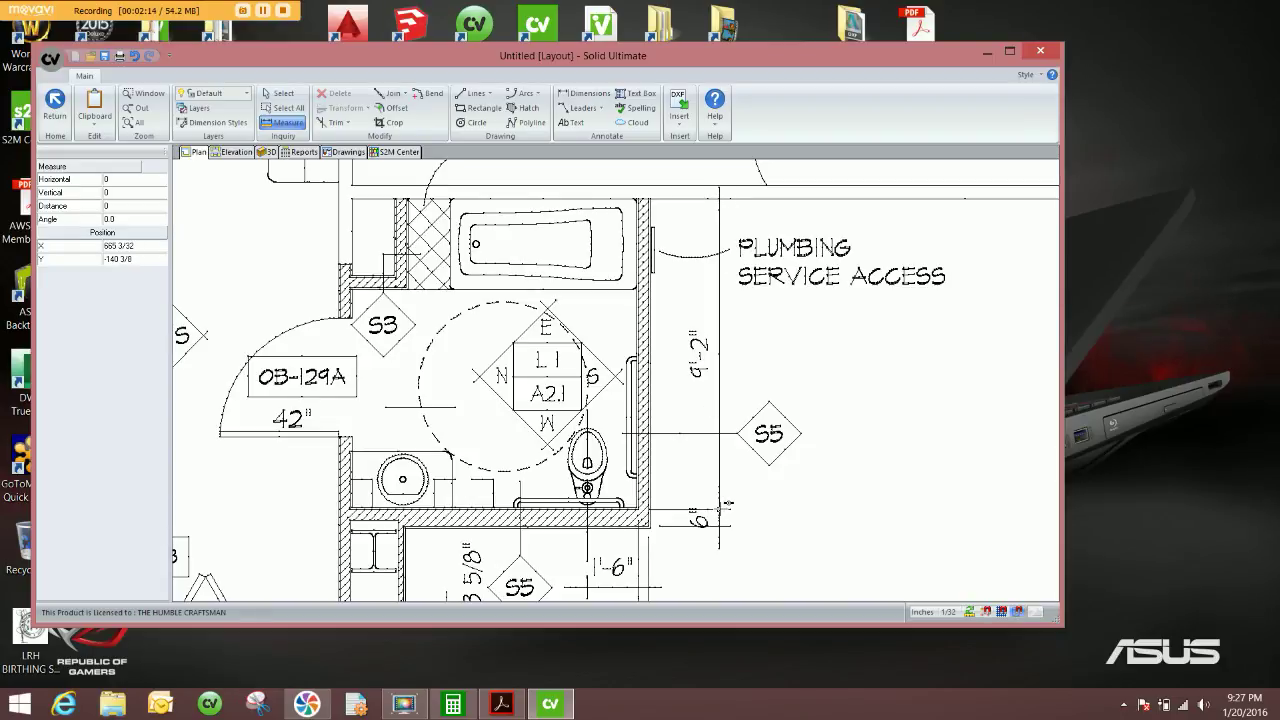
click(720, 194)
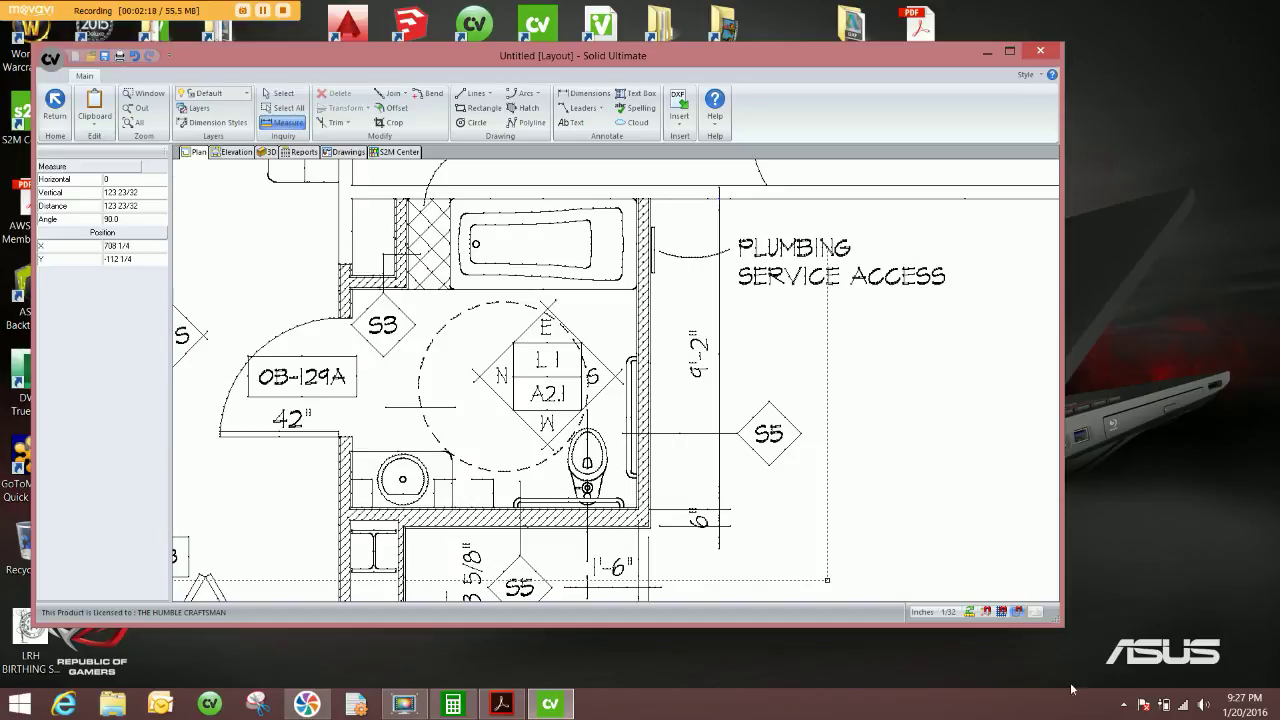
click(952, 612)
click(975, 536)
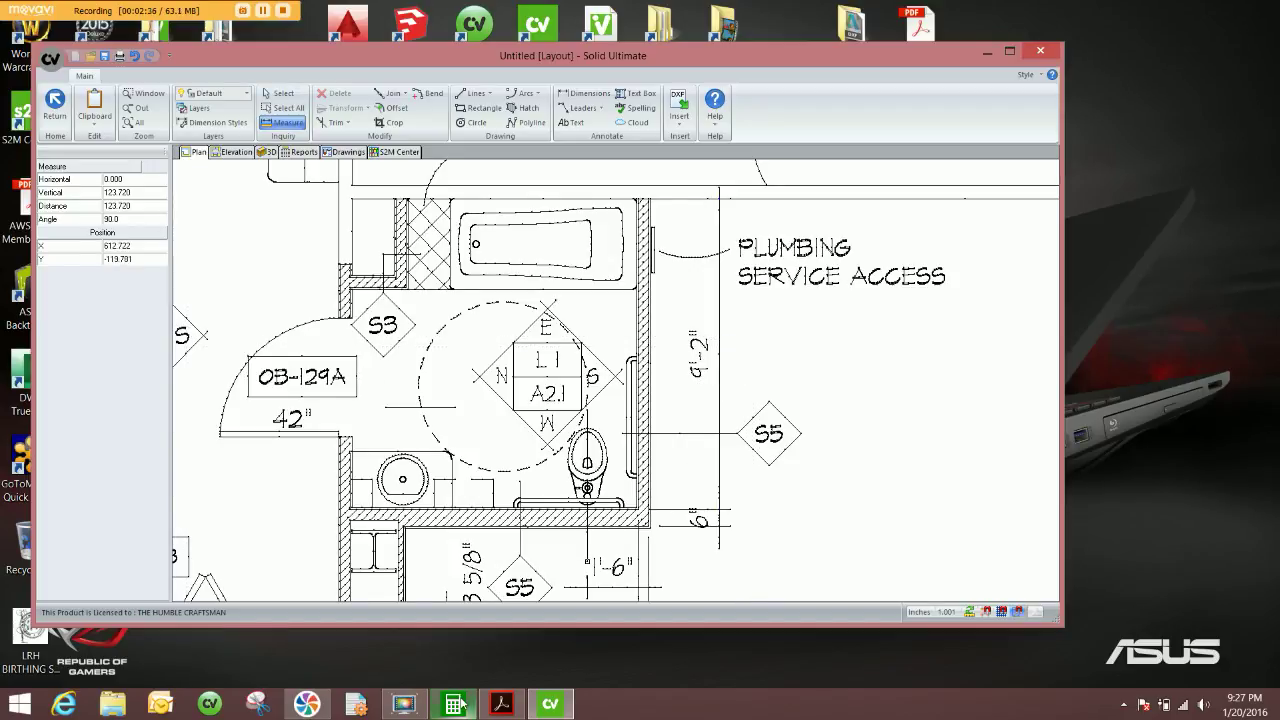
mouse_move(458, 706)
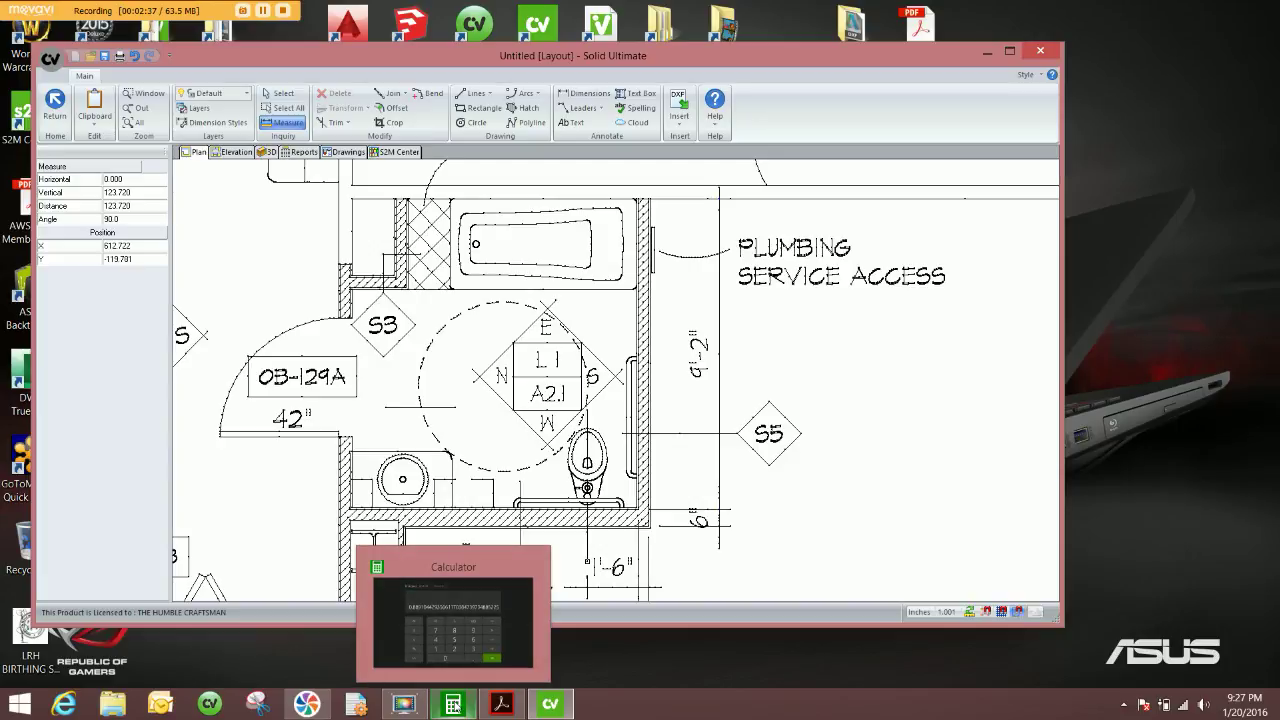
- Calculate 110 ÷ 123.72 in Calculator, giving a scale factor of about 0.8891
click(458, 706)
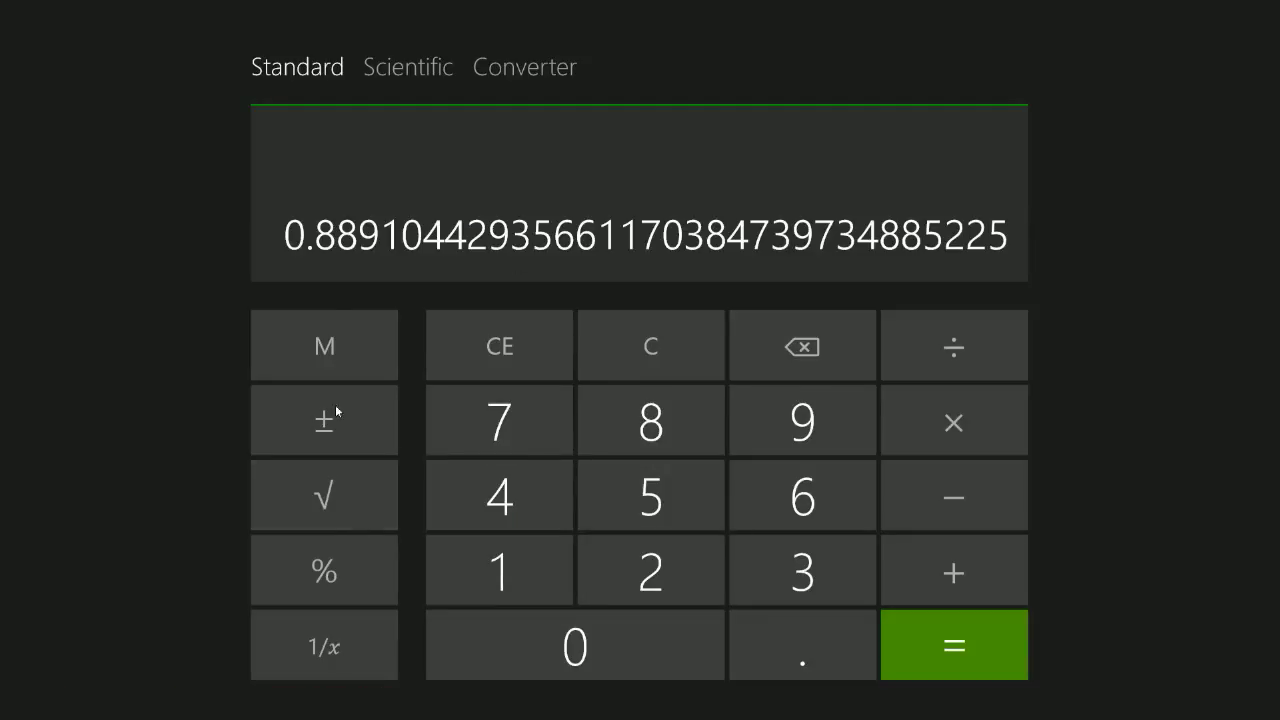
click(650, 348)
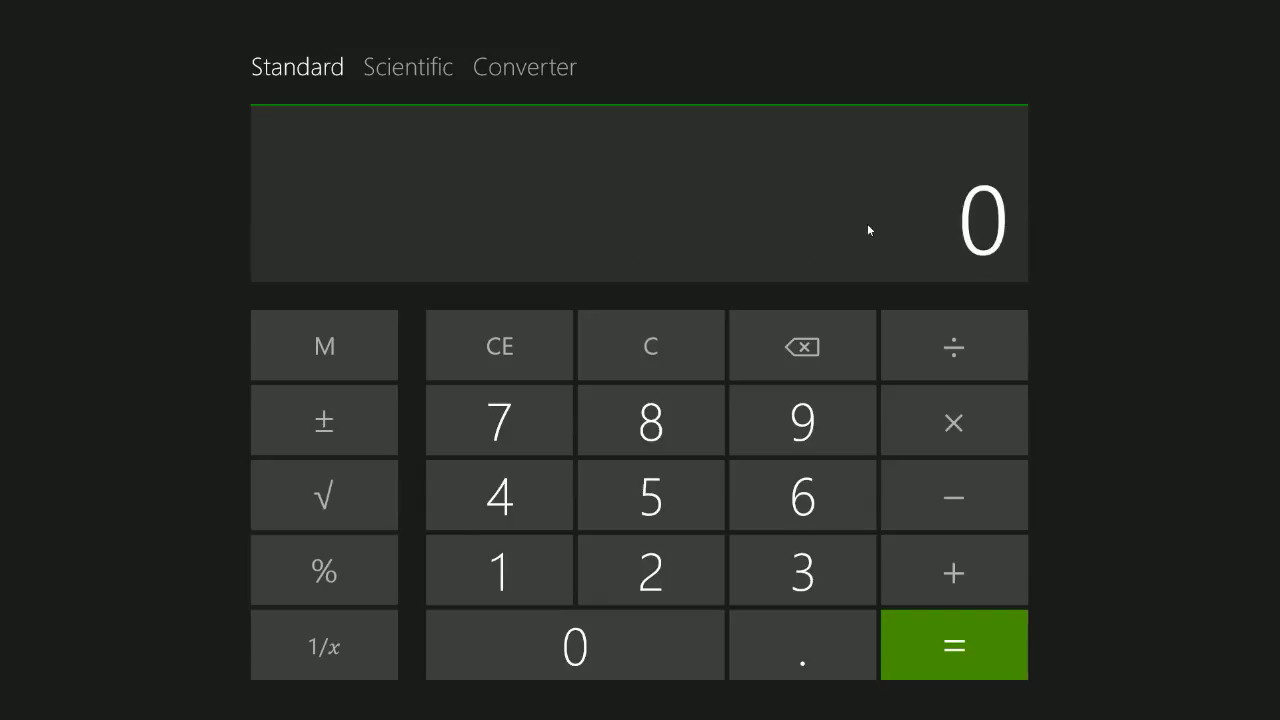
text(110)
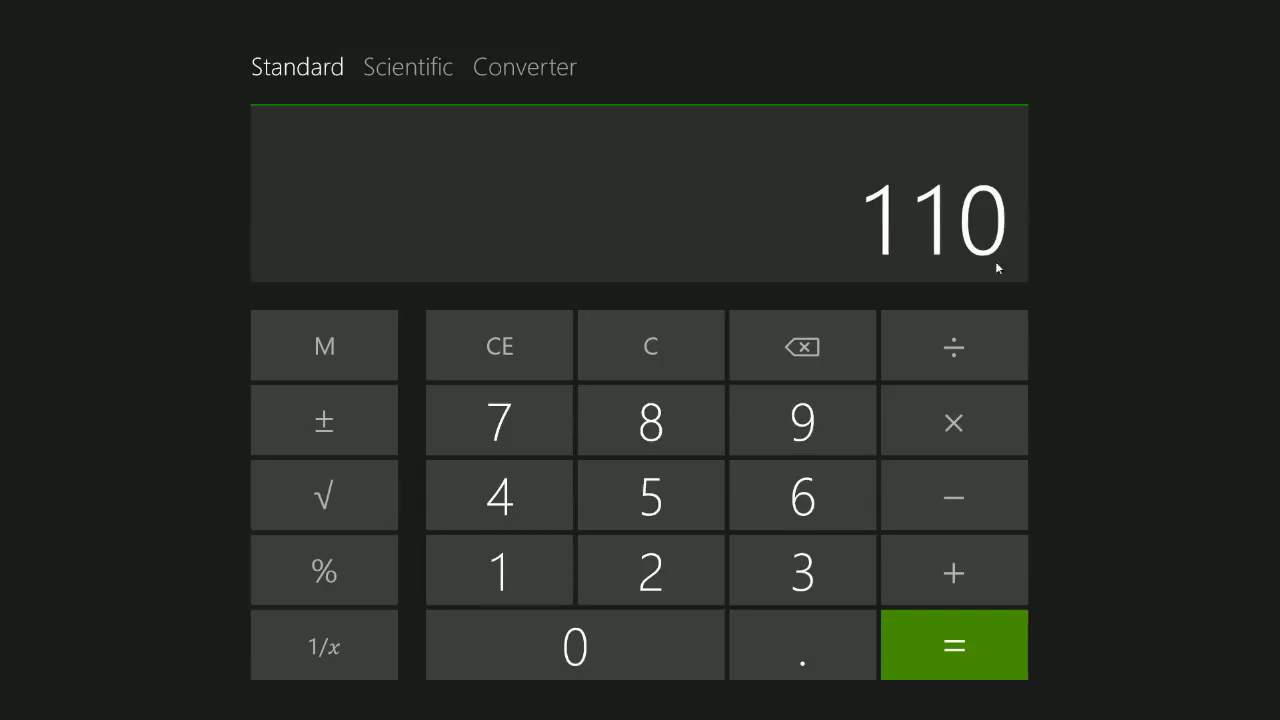
click(953, 347)
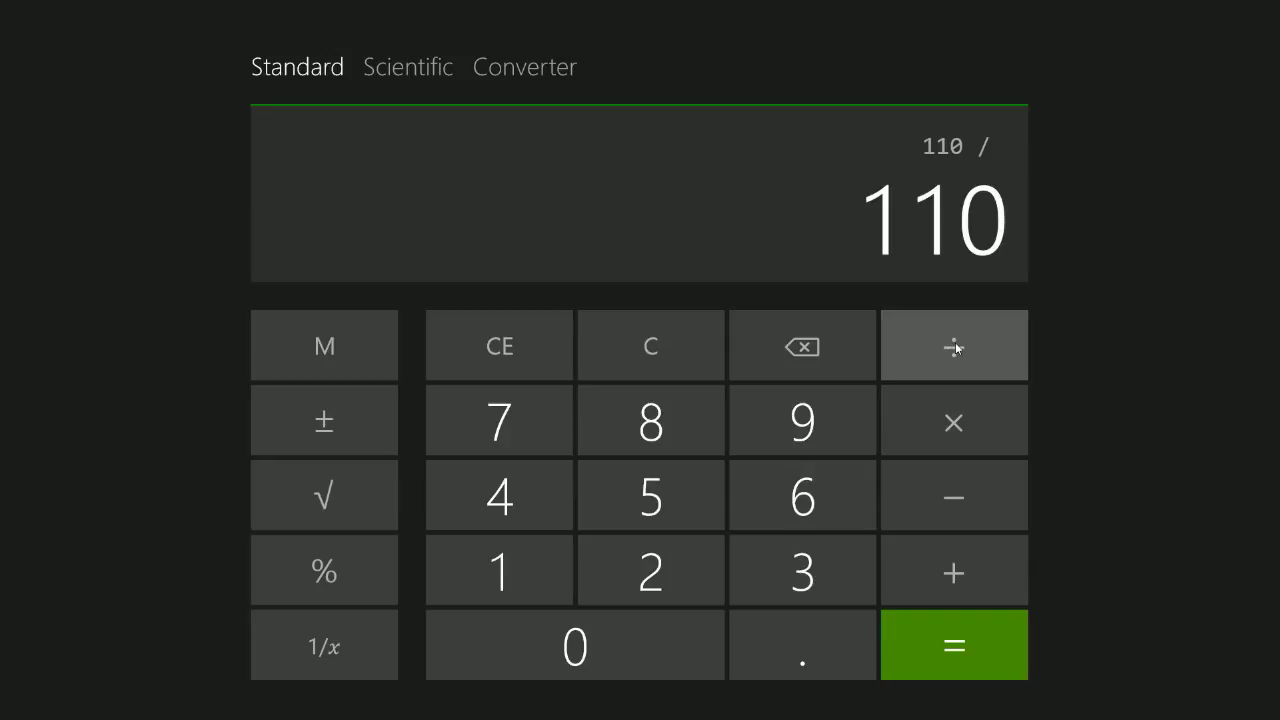
text(123)
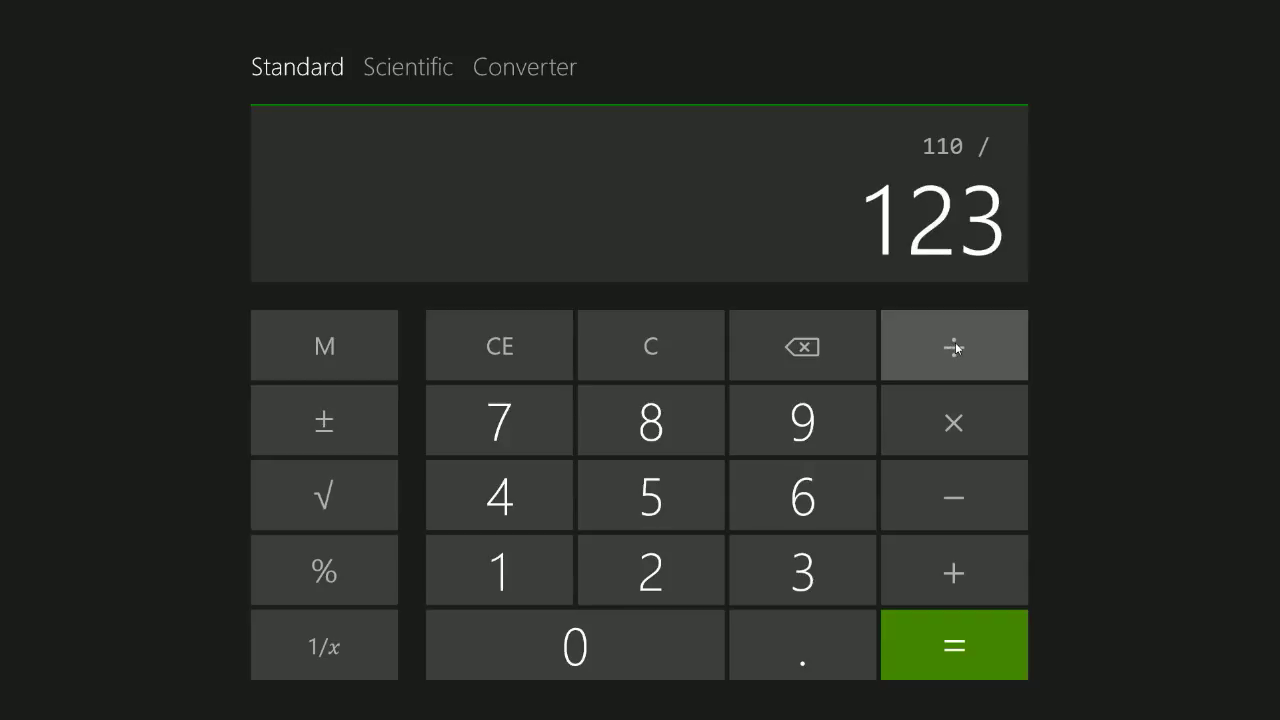
text(.7)
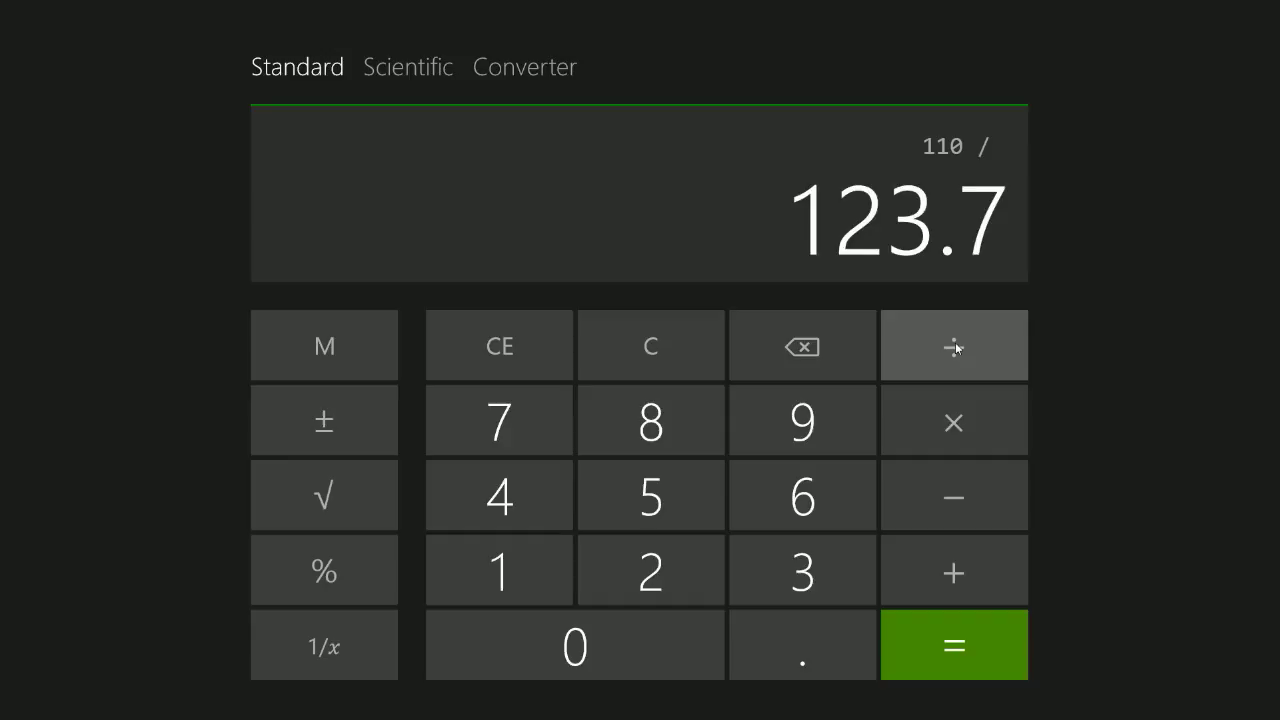
text(2)
key(Return)
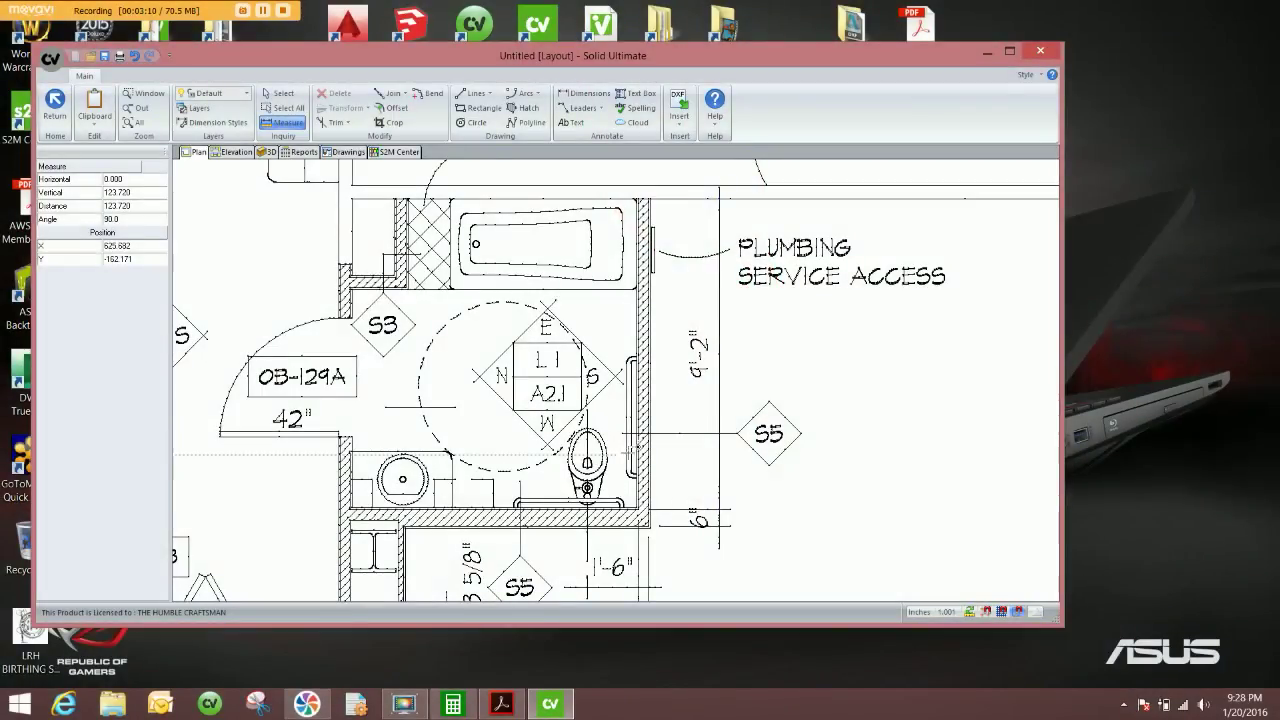
- Scale the floor plan symbol by .889104, making it about 2544.722 wide by 1856.396 high
scroll(681, 329, down, 3)
scroll(681, 329, down, 5)
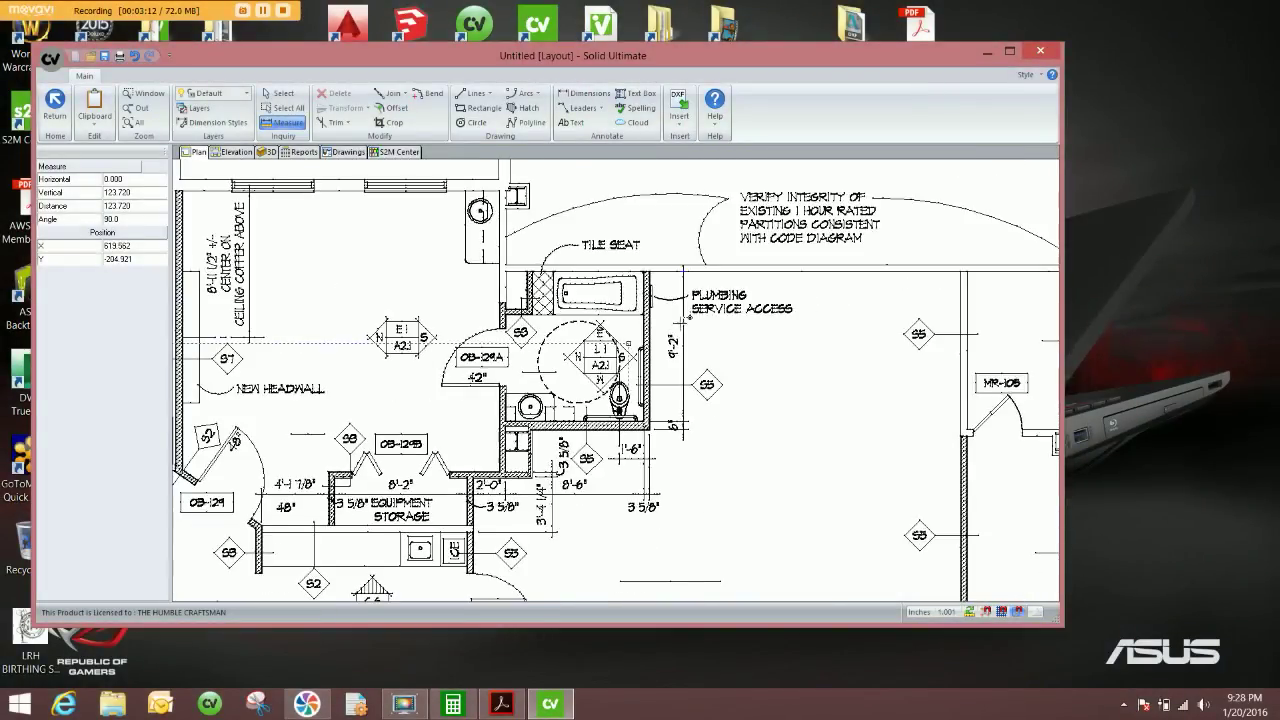
scroll(726, 317, down, 5)
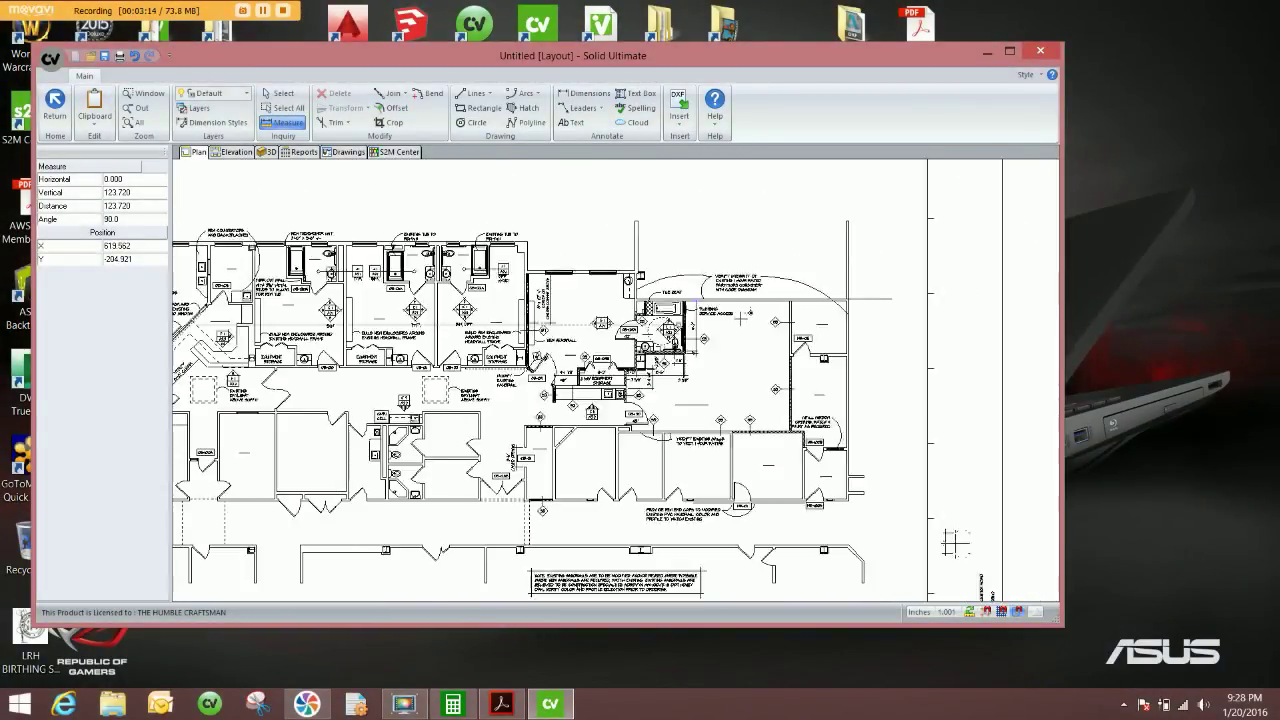
click(277, 93)
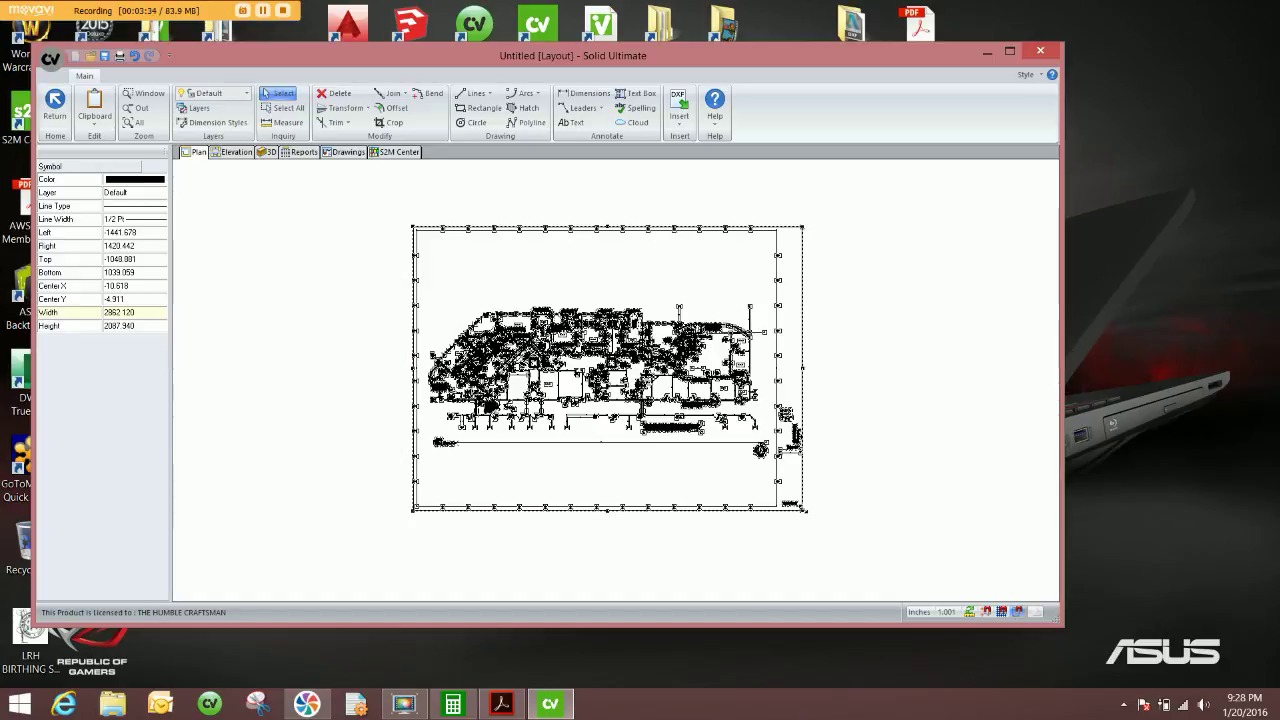
drag(804, 510, 703, 437)
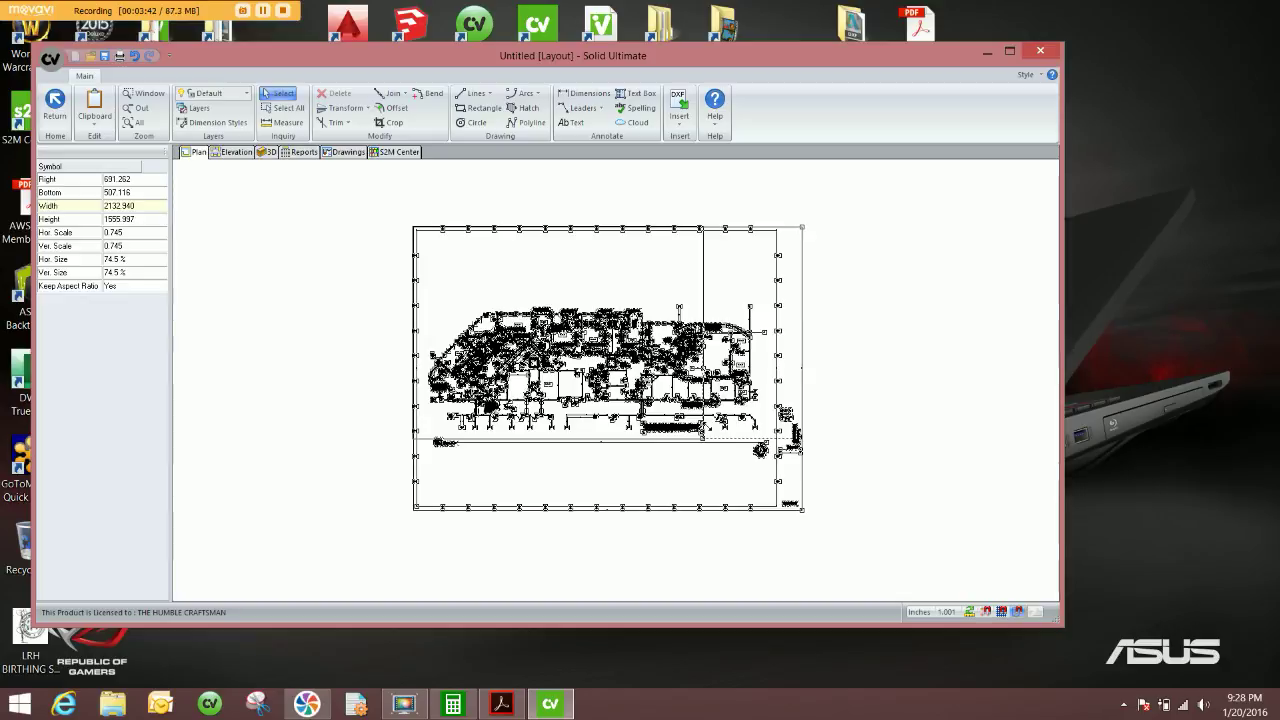
key(Tab)
key(Tab)
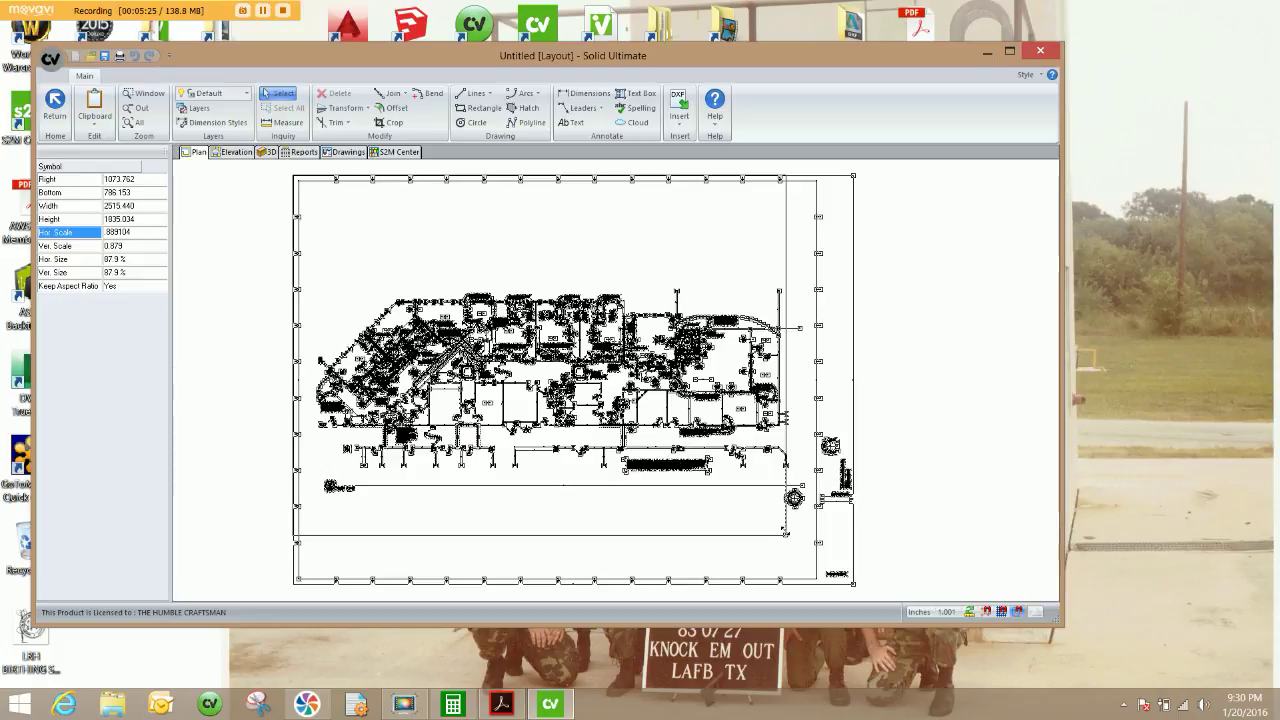
key(Return)
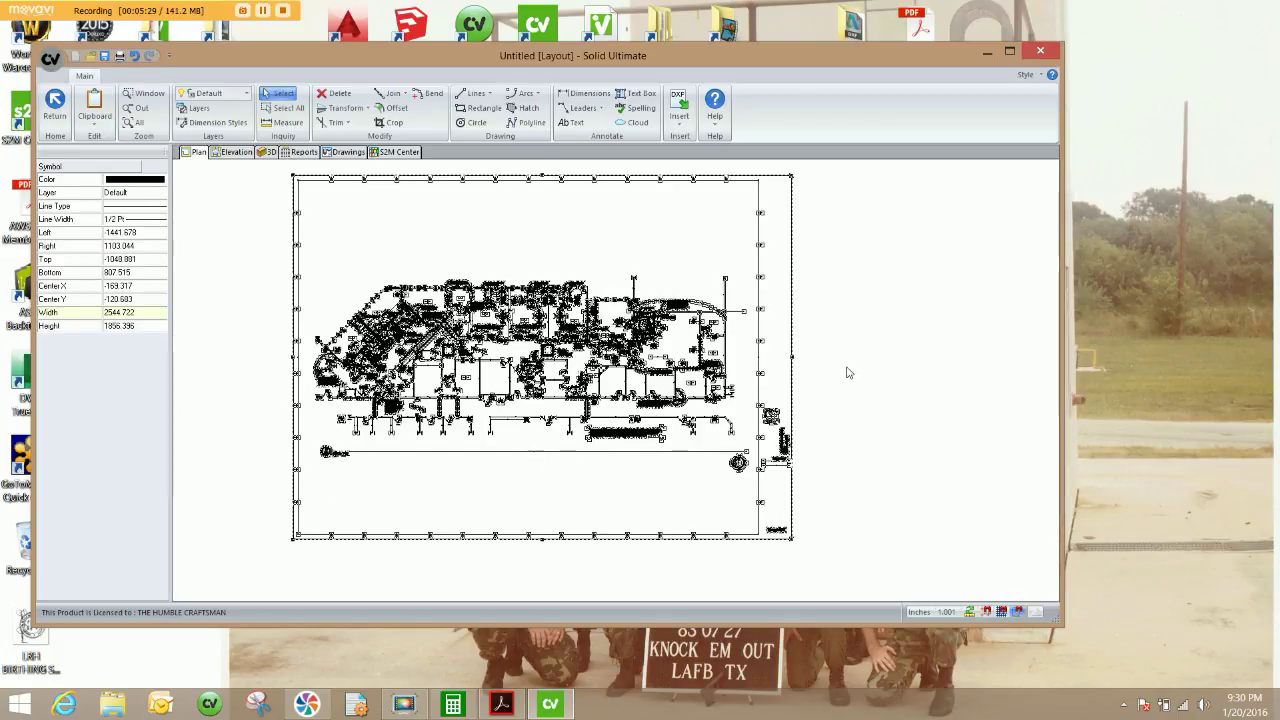
- Zoom into the bathroom and measure the 9'-2" dimension, confirming it now reads 110 inches
click(878, 380)
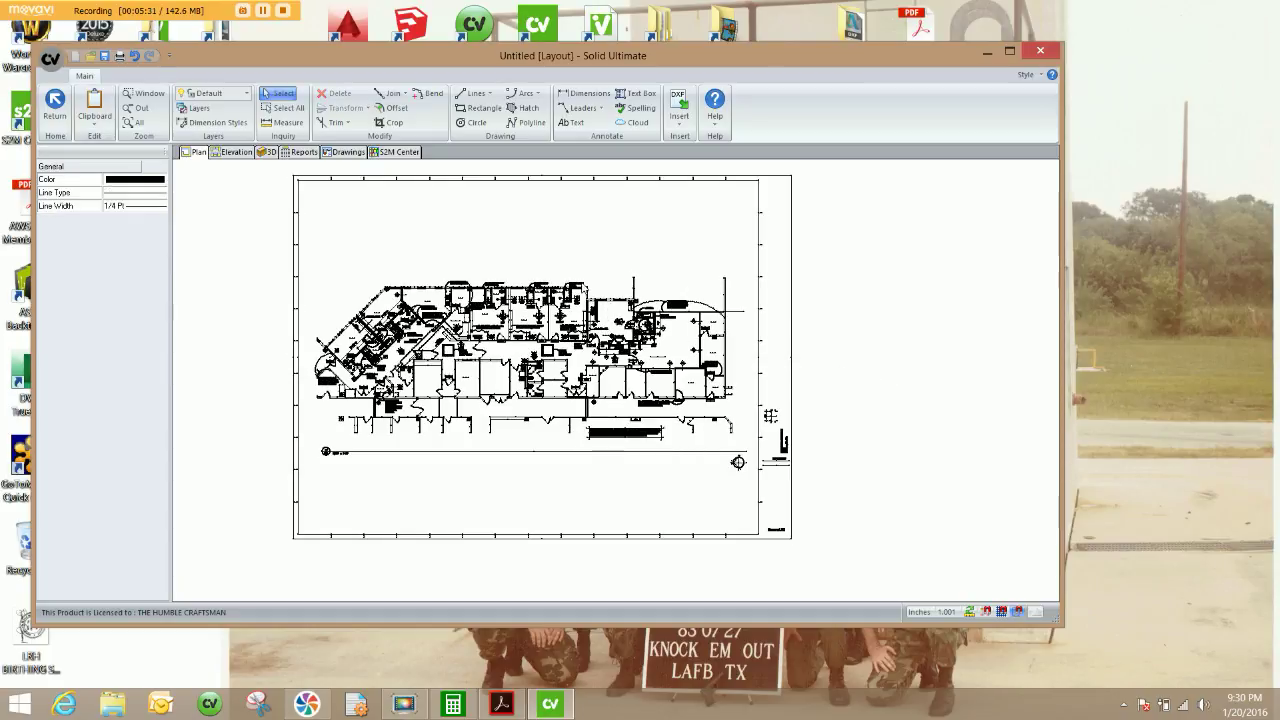
scroll(655, 318, up, 4)
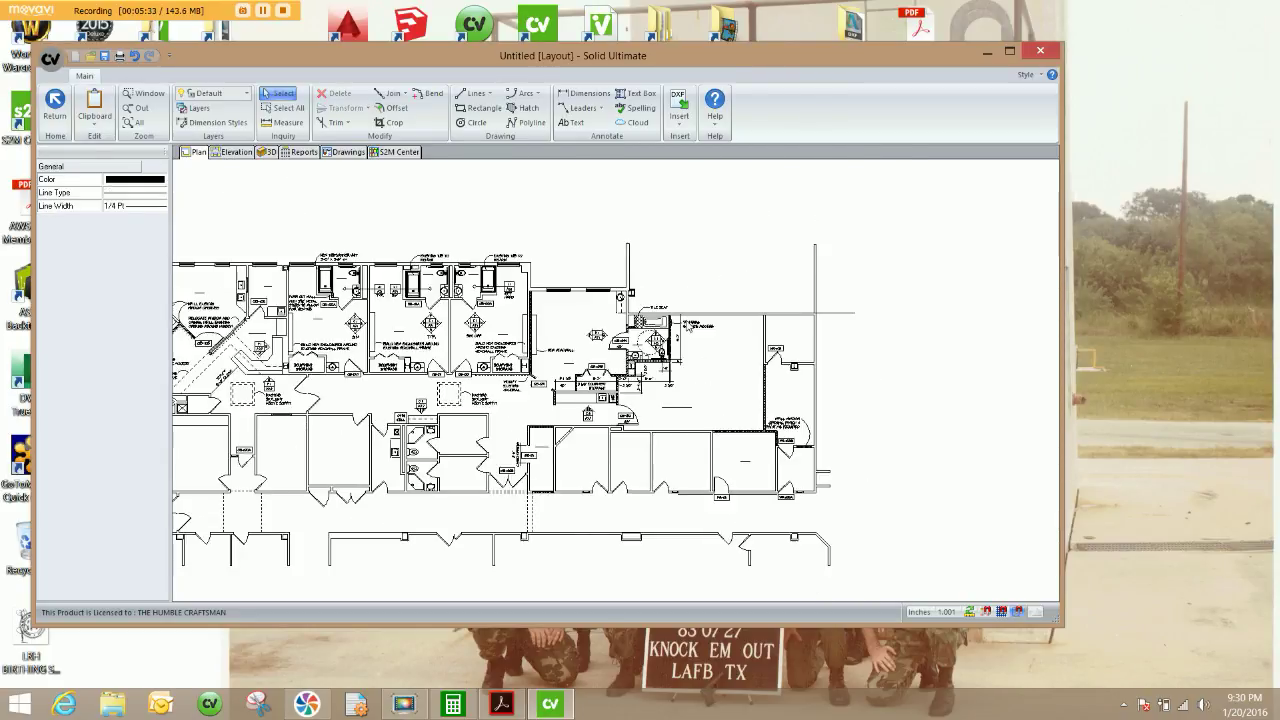
scroll(687, 330, up, 4)
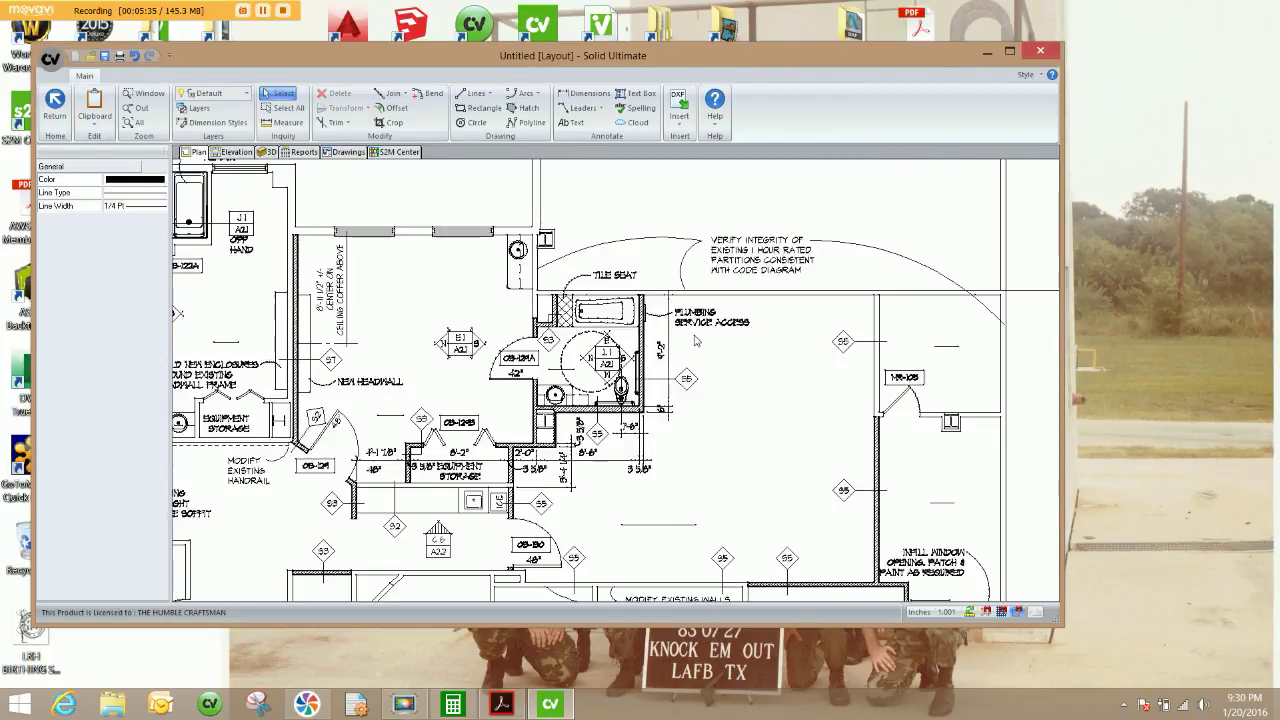
scroll(699, 350, up, 4)
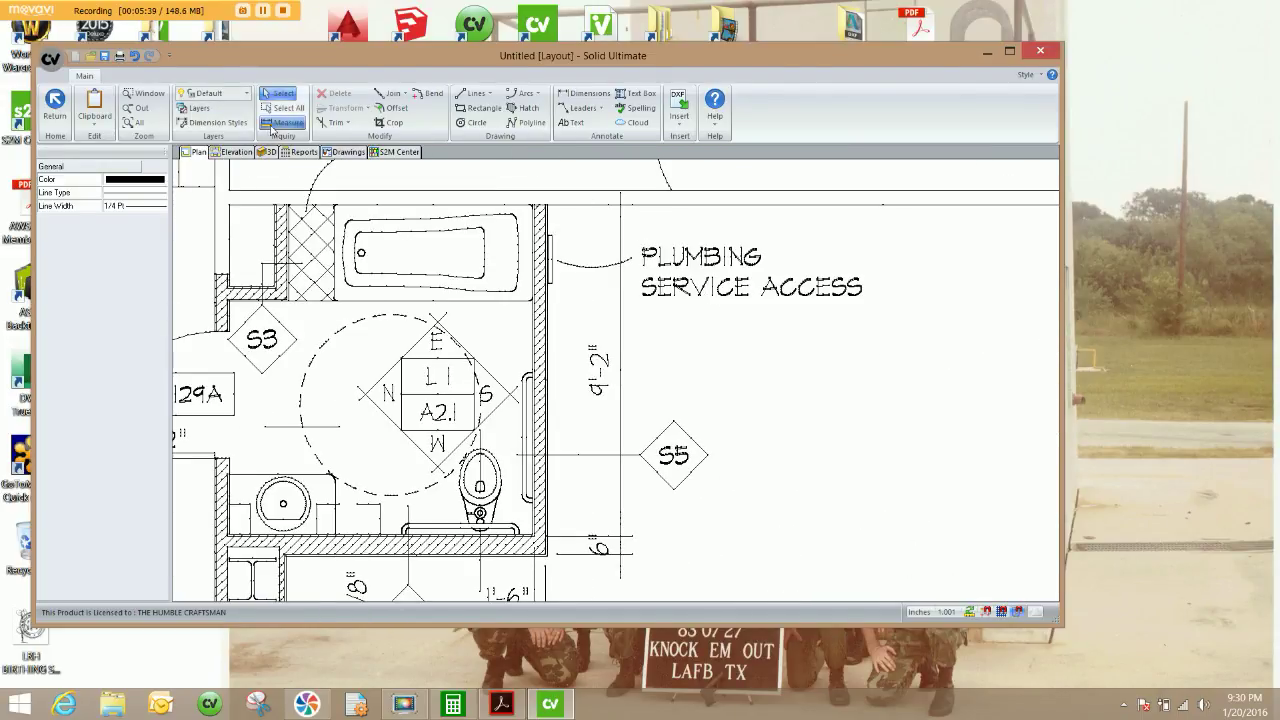
click(279, 122)
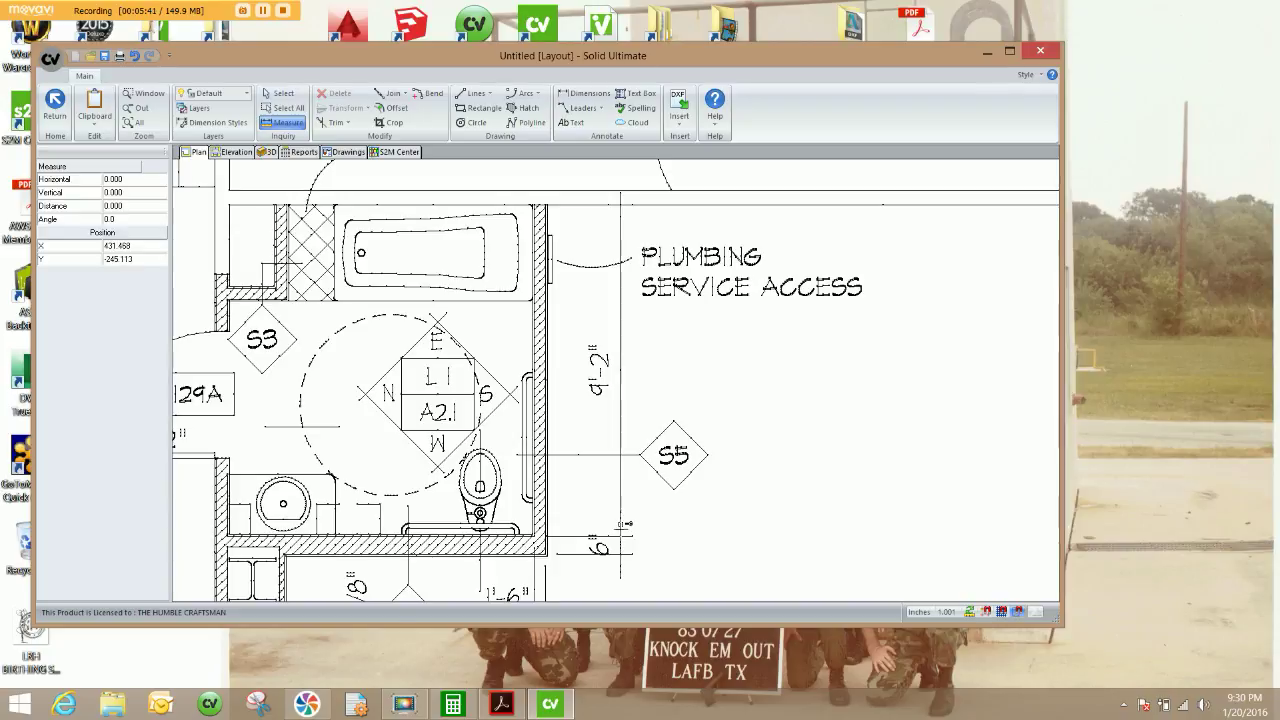
click(622, 203)
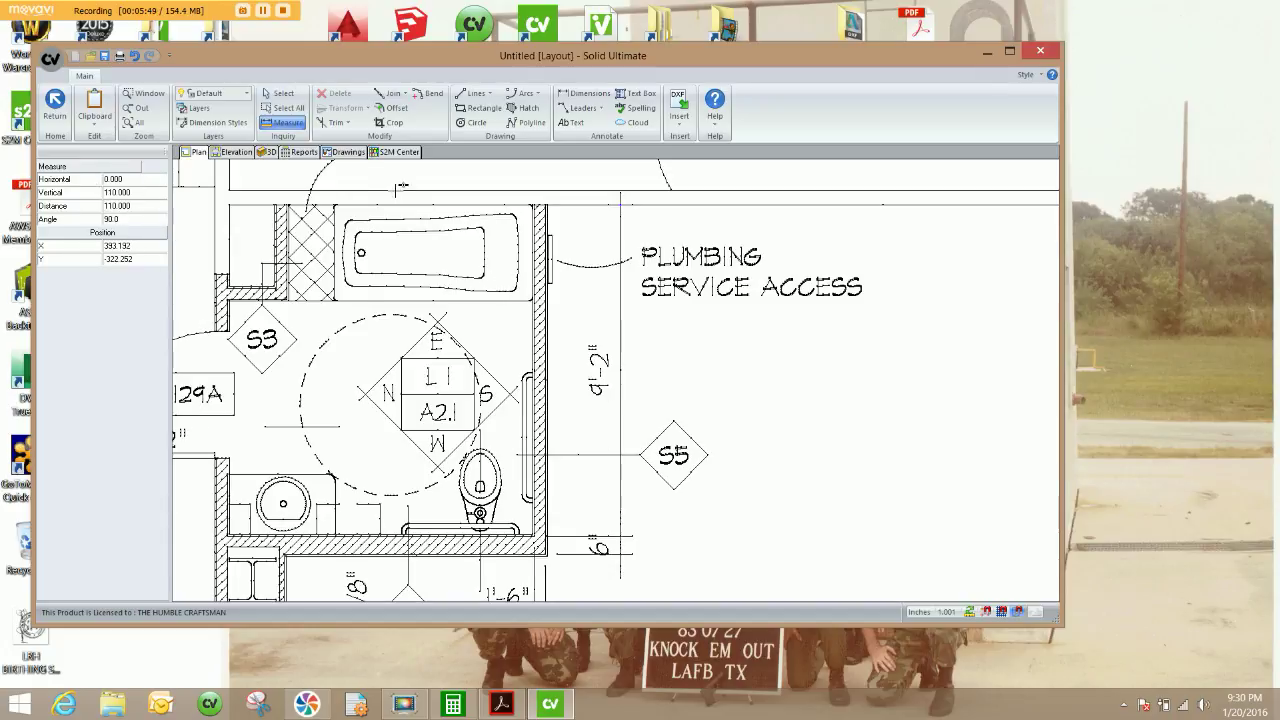
- Return to Select, zoom back out, and select the whole rescaled floor plan drawing
click(278, 93)
scroll(662, 346, down, 3)
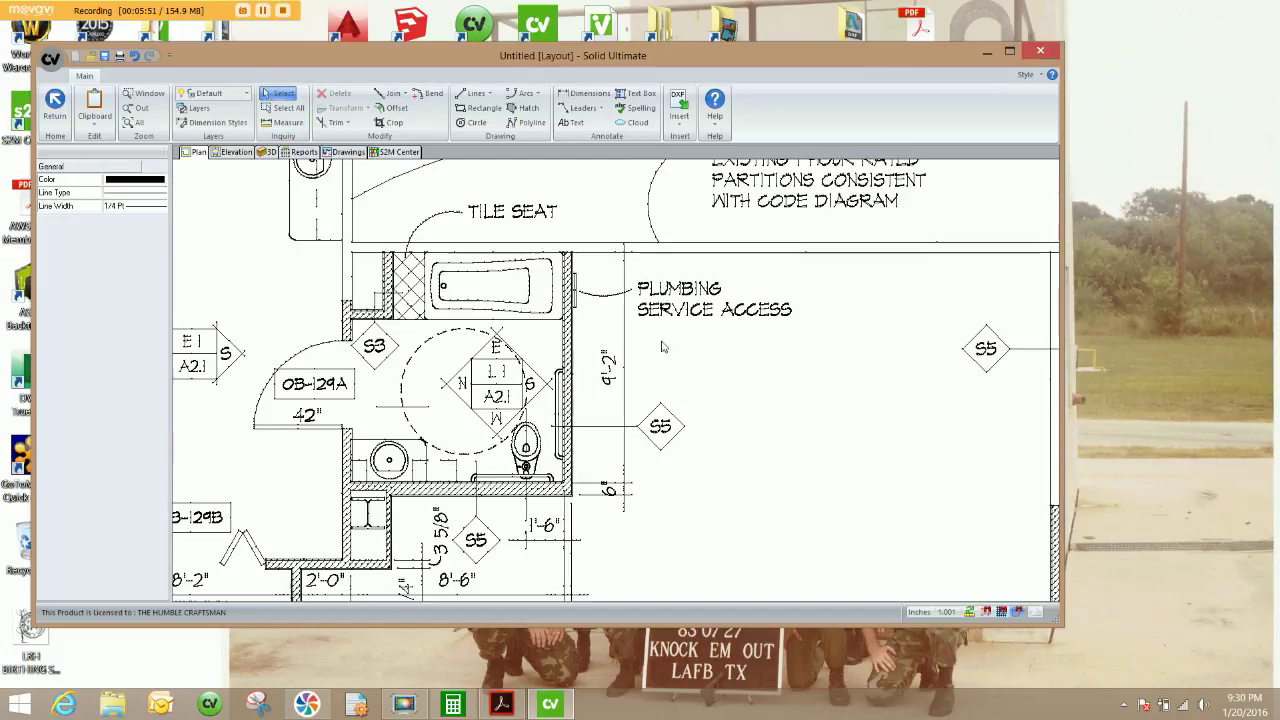
scroll(662, 346, down, 5)
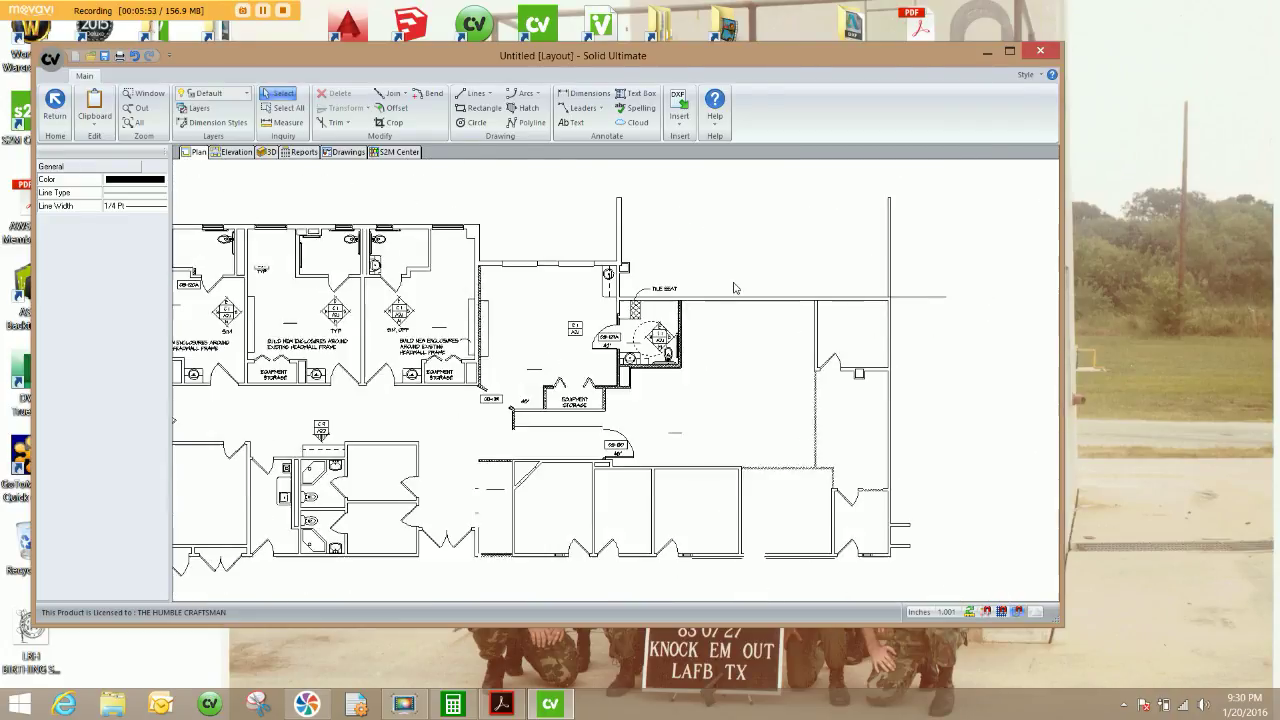
scroll(734, 288, down, 6)
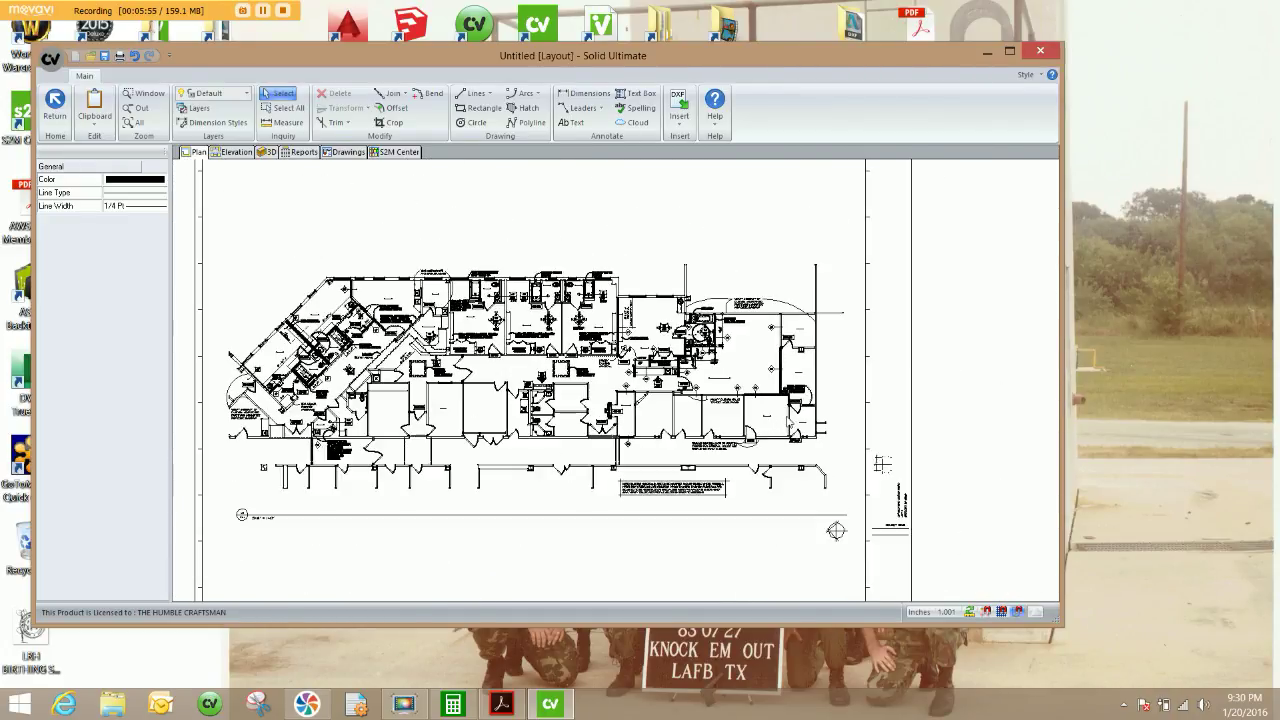
scroll(790, 425, down, 3)
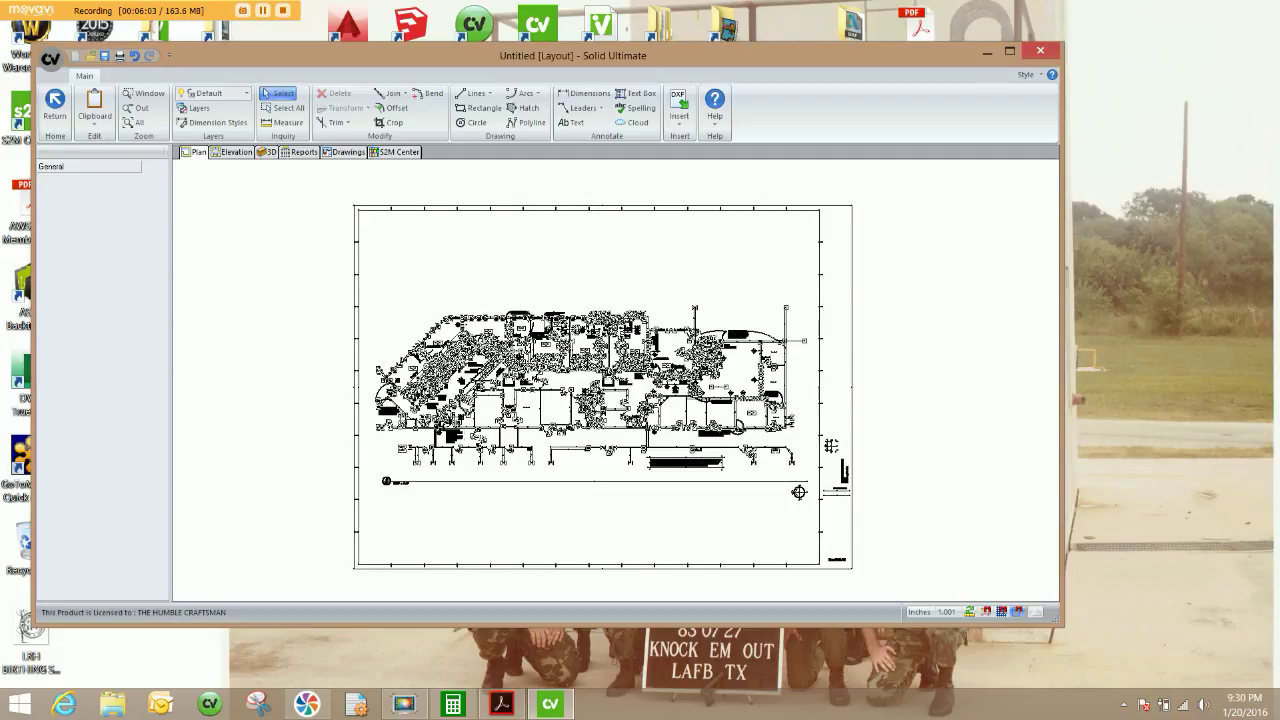
click(472, 312)
- Save the selected rescaled drawing with Save Symbol as 'floor plan' under the General category
right_click(472, 312)
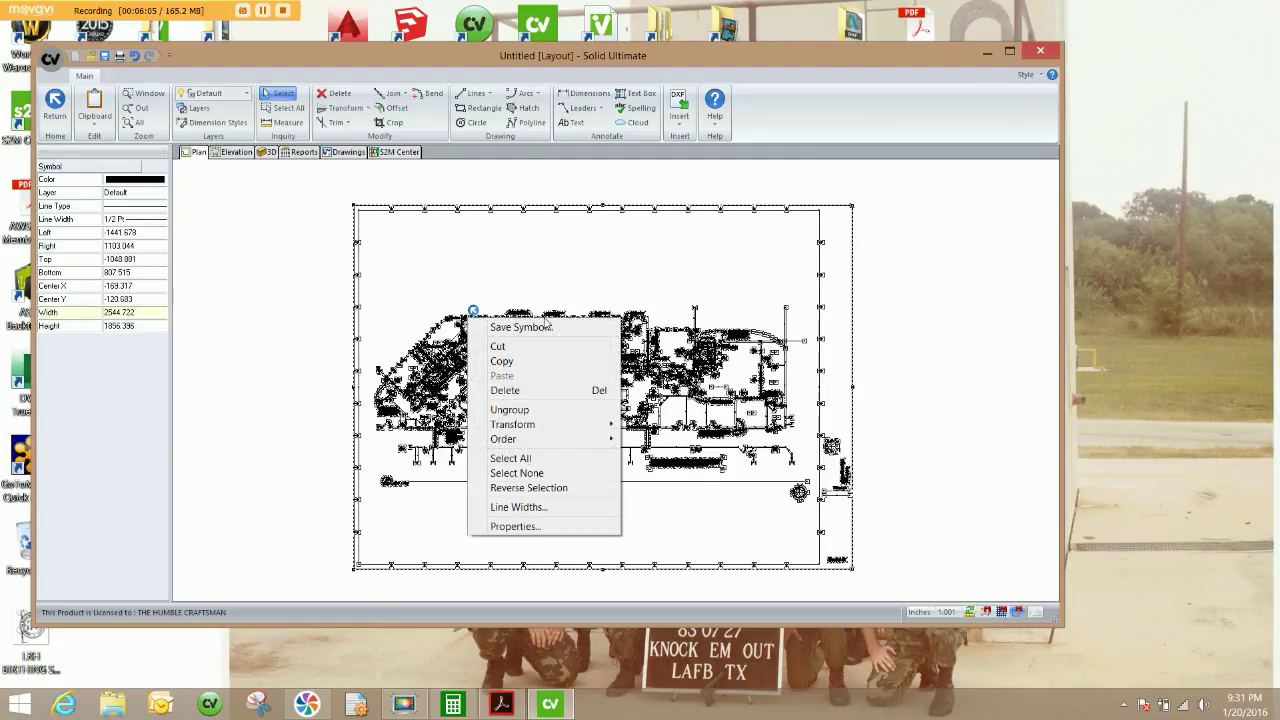
click(548, 328)
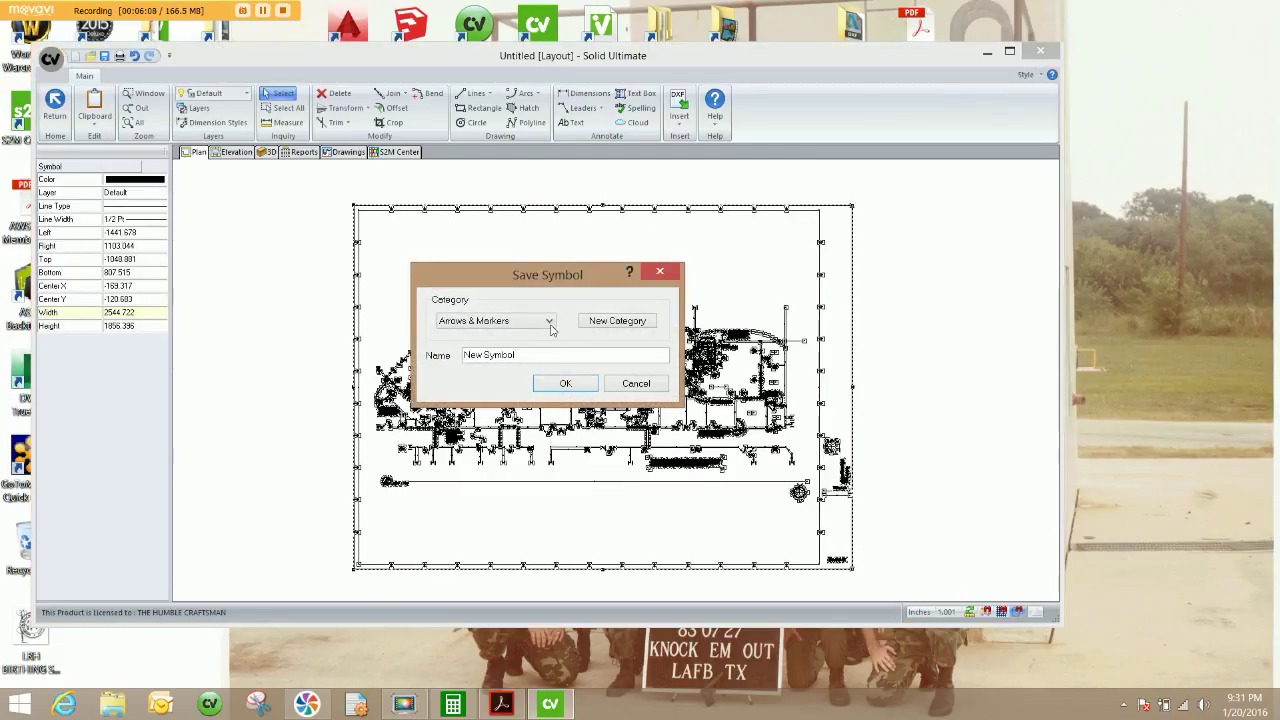
click(549, 321)
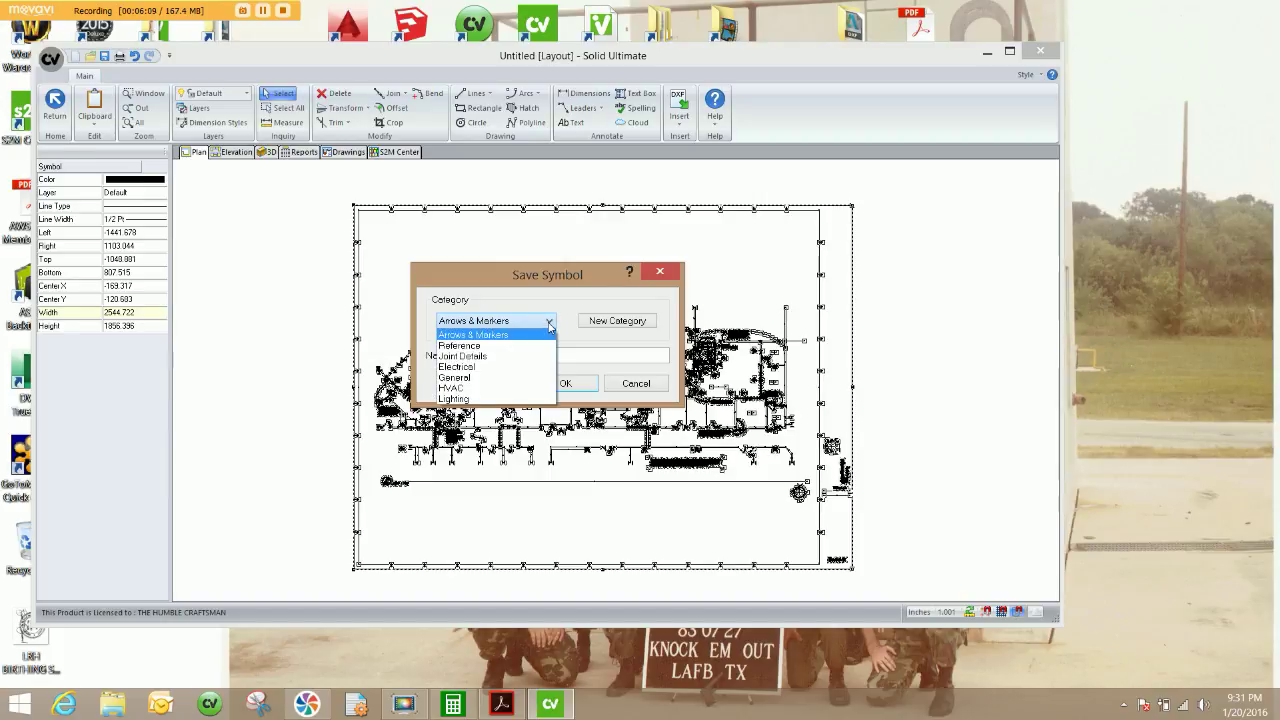
click(470, 377)
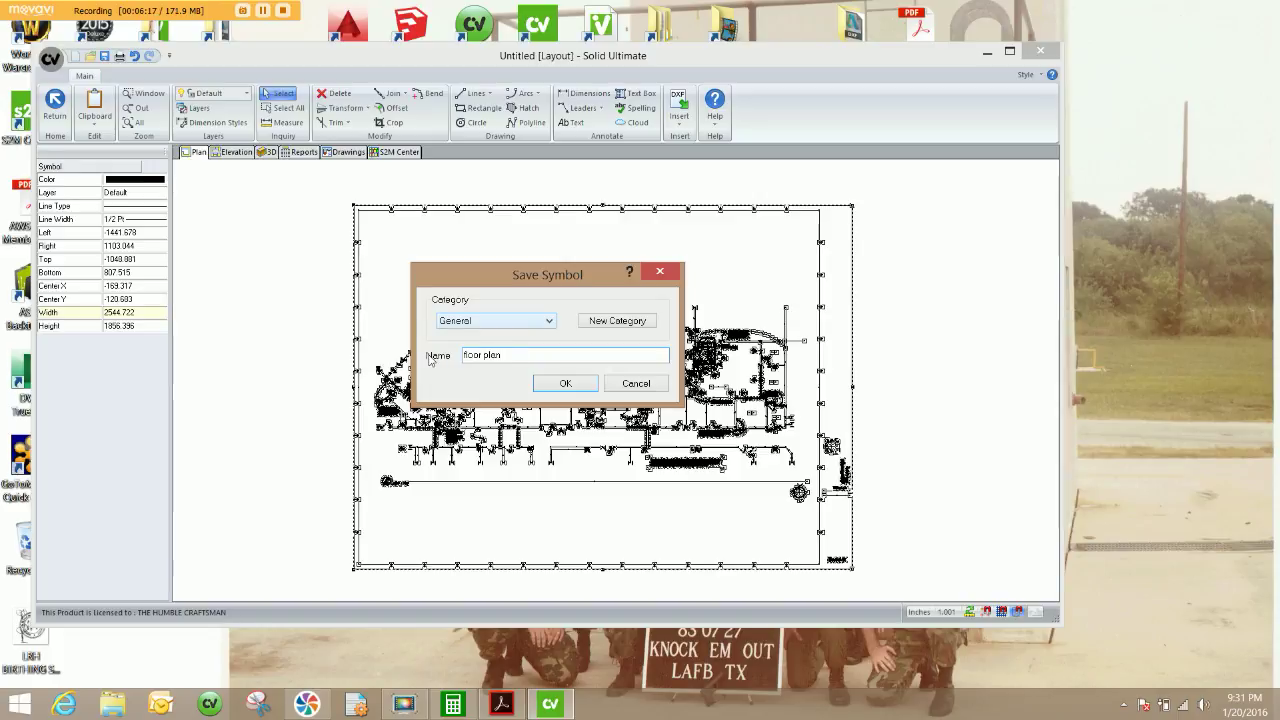
click(566, 384)
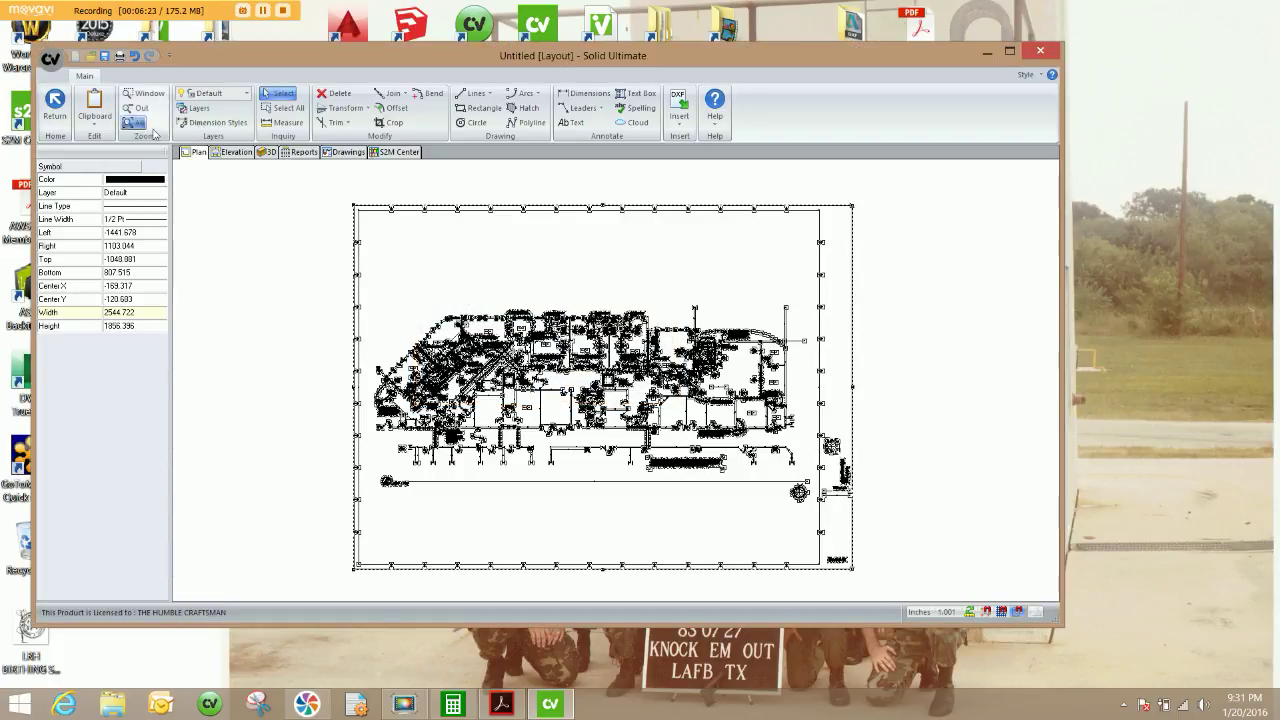
- Zoom into Equipment Storage, exit CAD mode, and start drawing 108-high, 0.625-thick chained walls
click(369, 307)
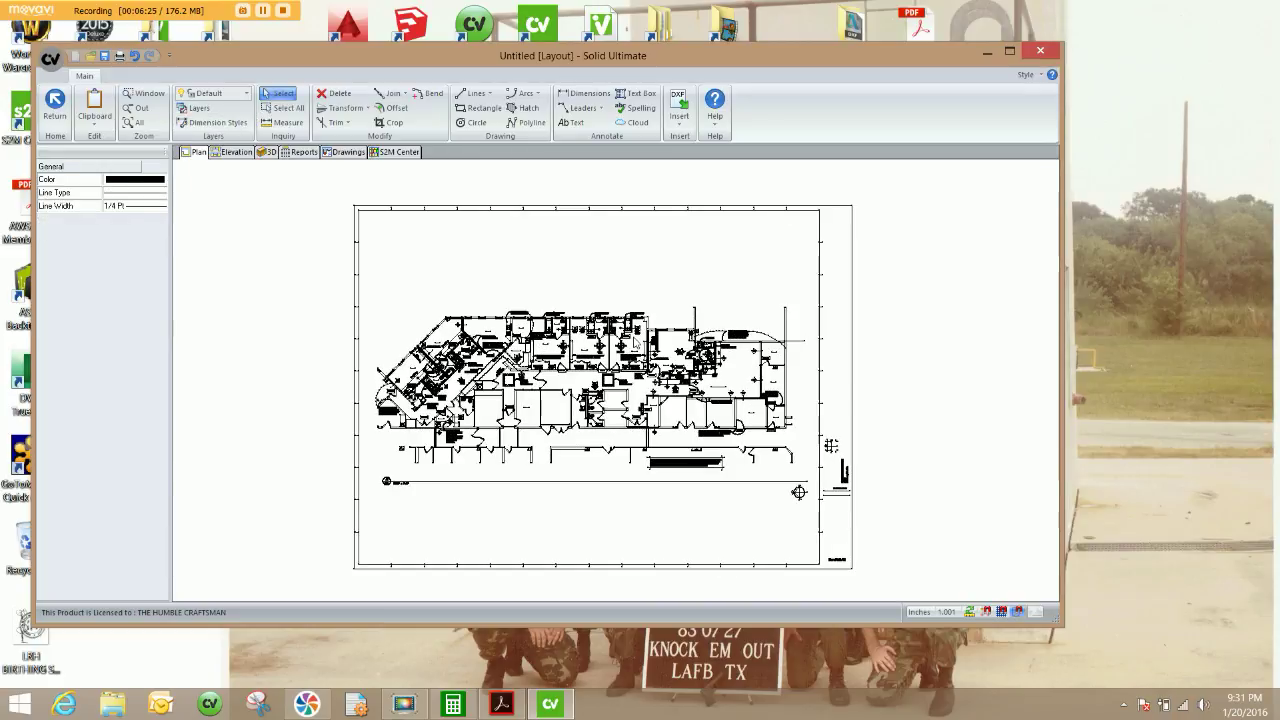
scroll(651, 362, up, 3)
scroll(651, 362, up, 4)
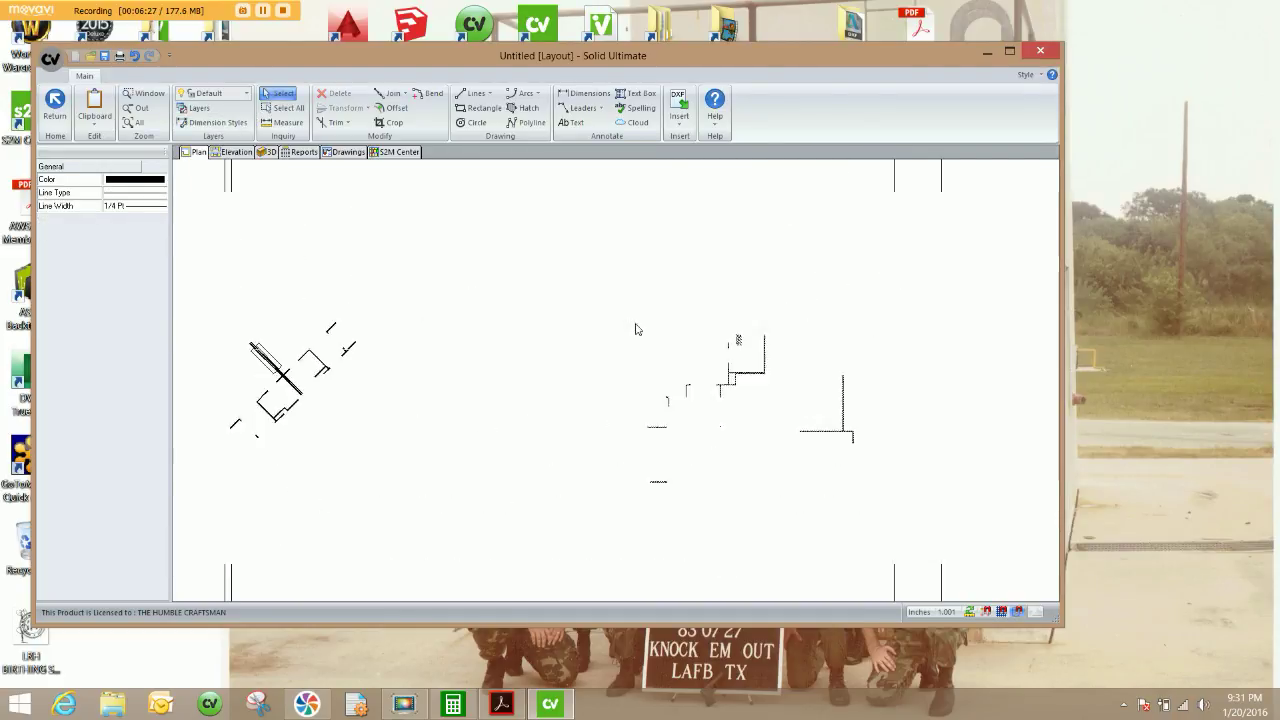
scroll(669, 386, up, 2)
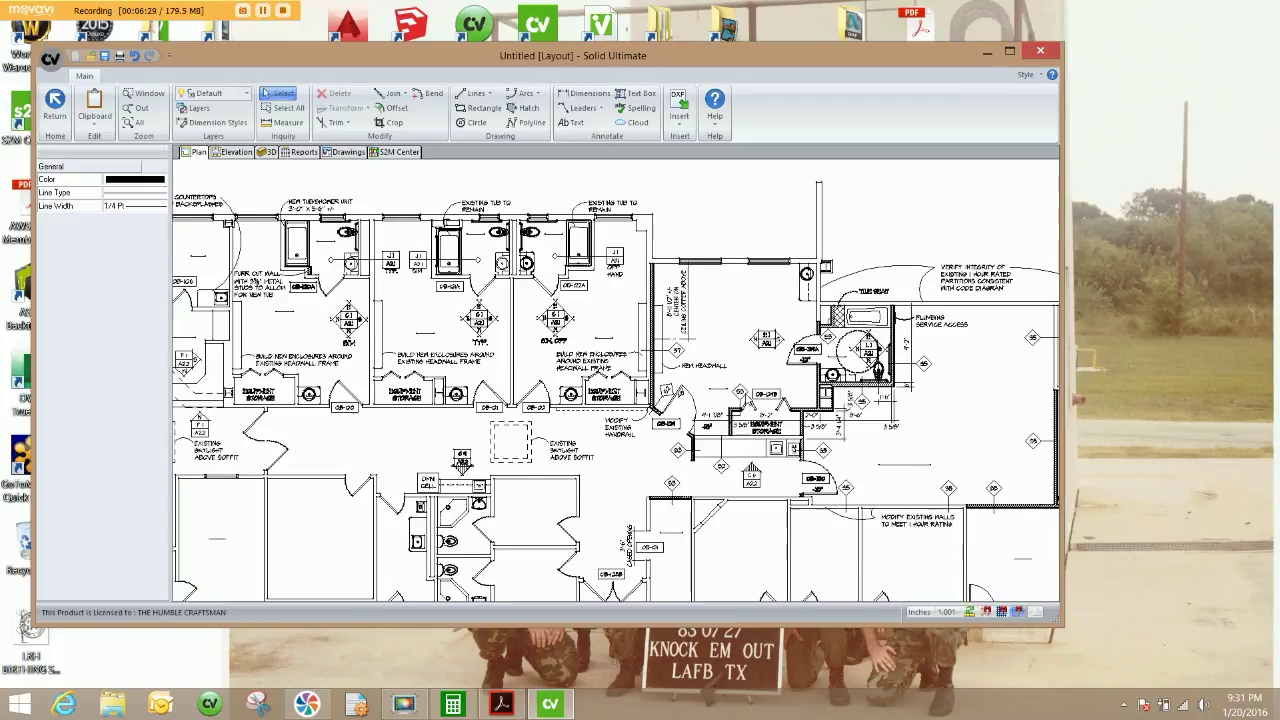
scroll(617, 286, up, 1)
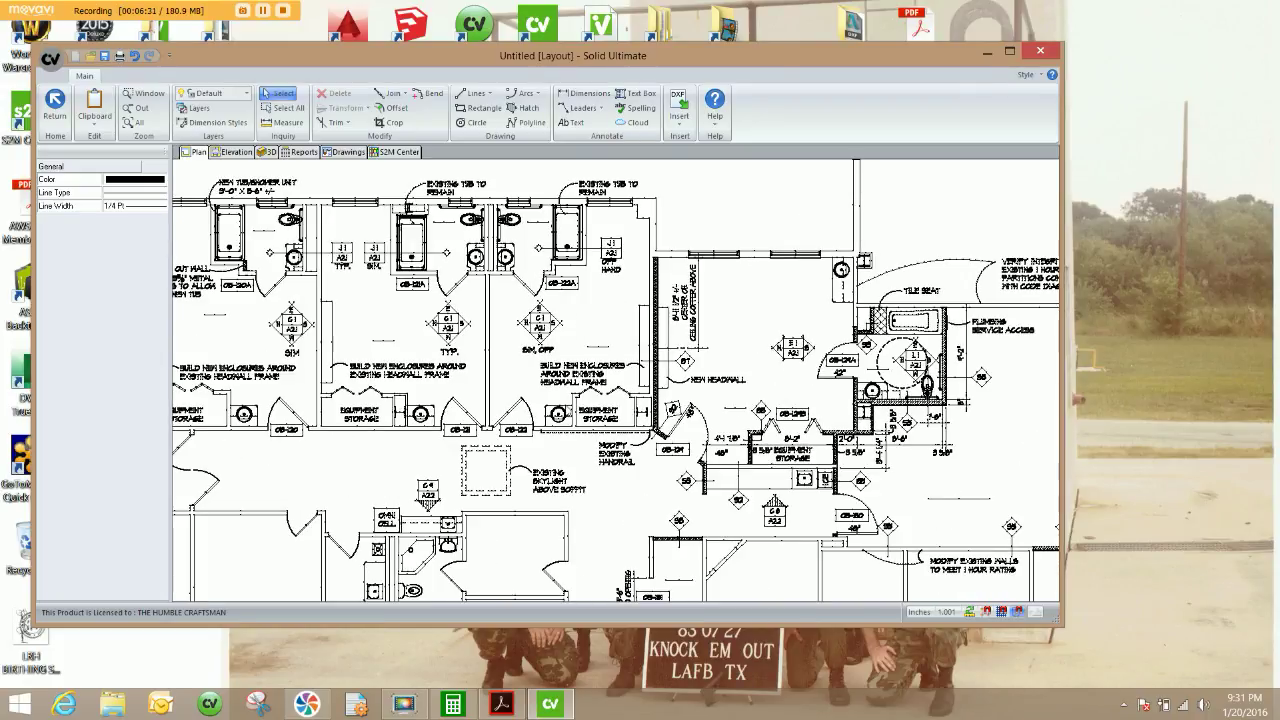
scroll(578, 410, up, 4)
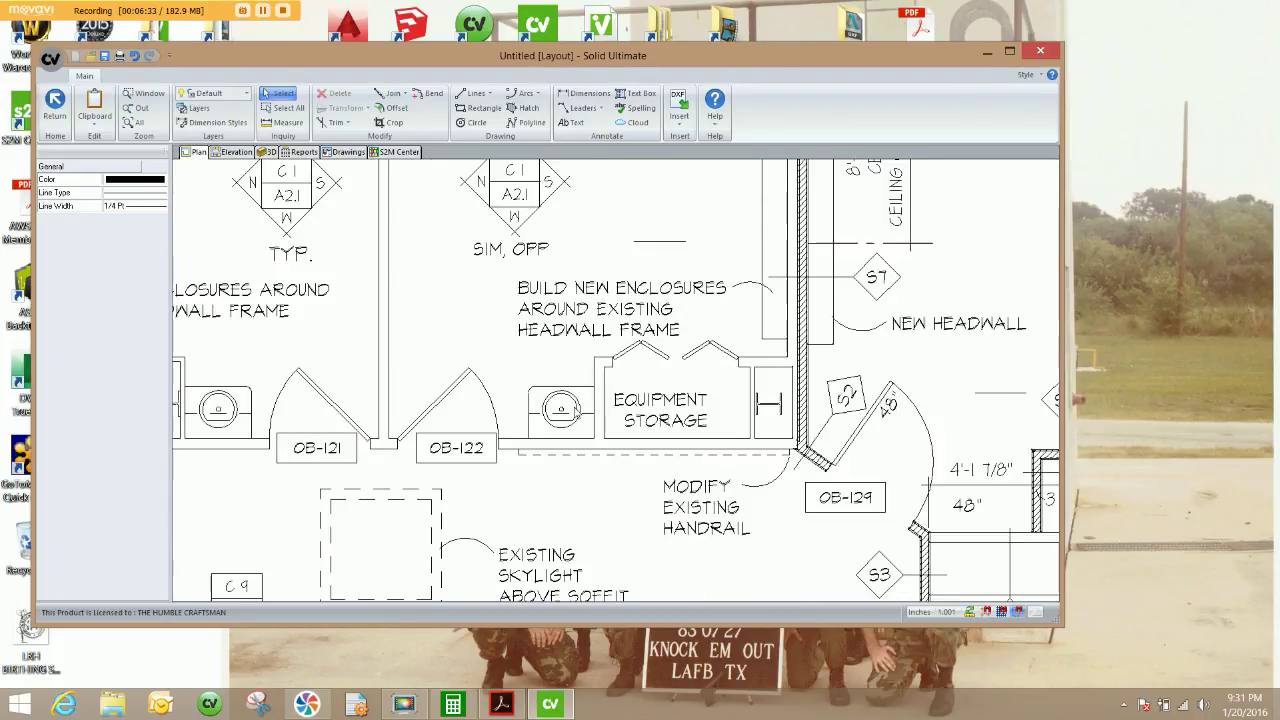
scroll(578, 410, up, 4)
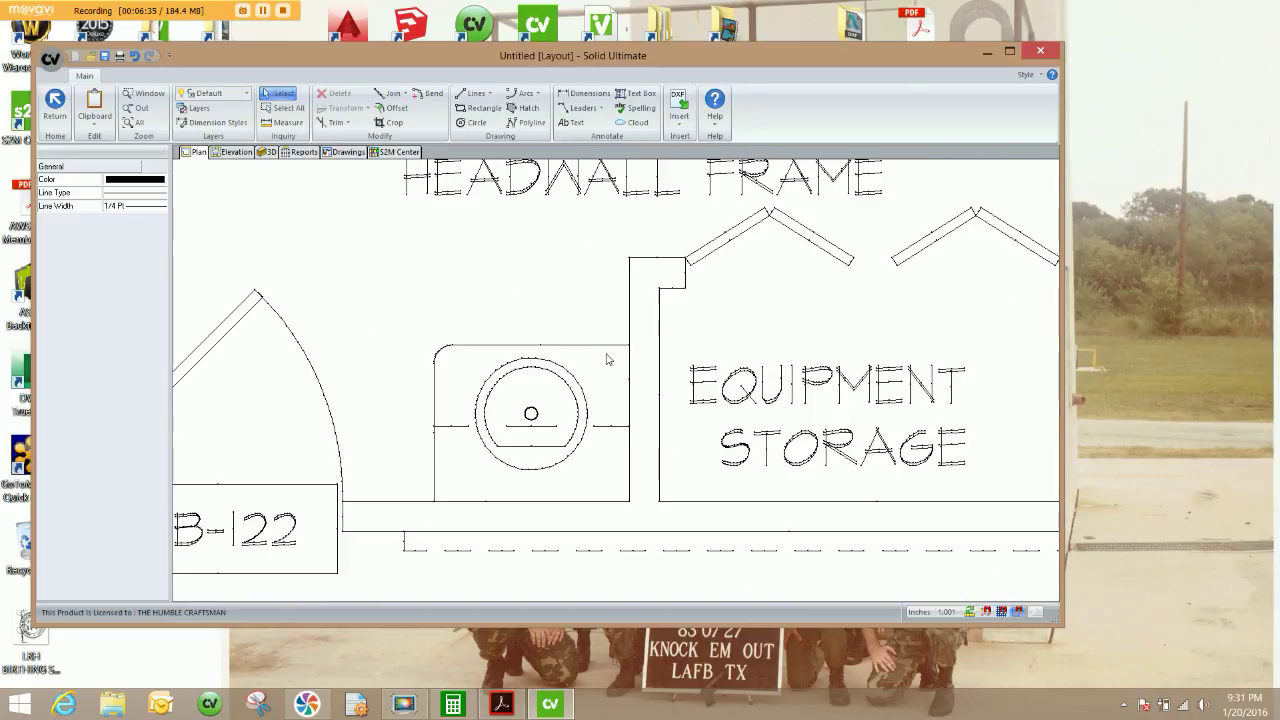
click(55, 102)
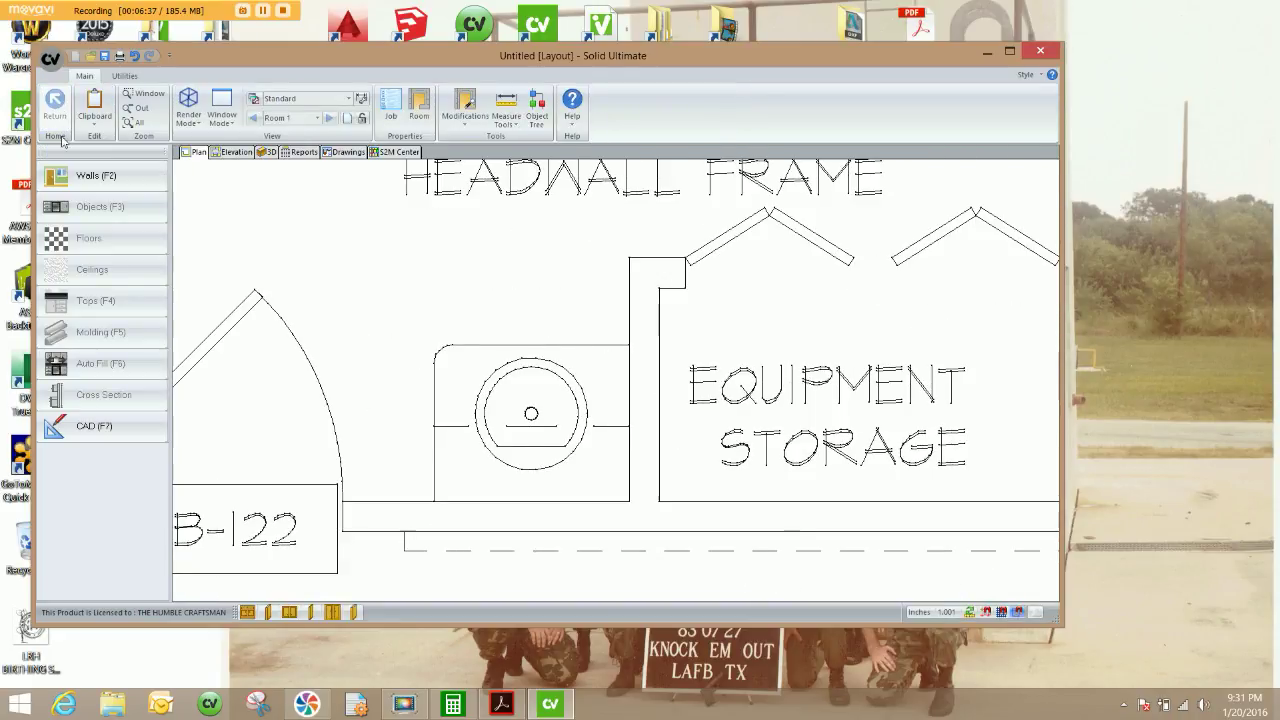
click(83, 178)
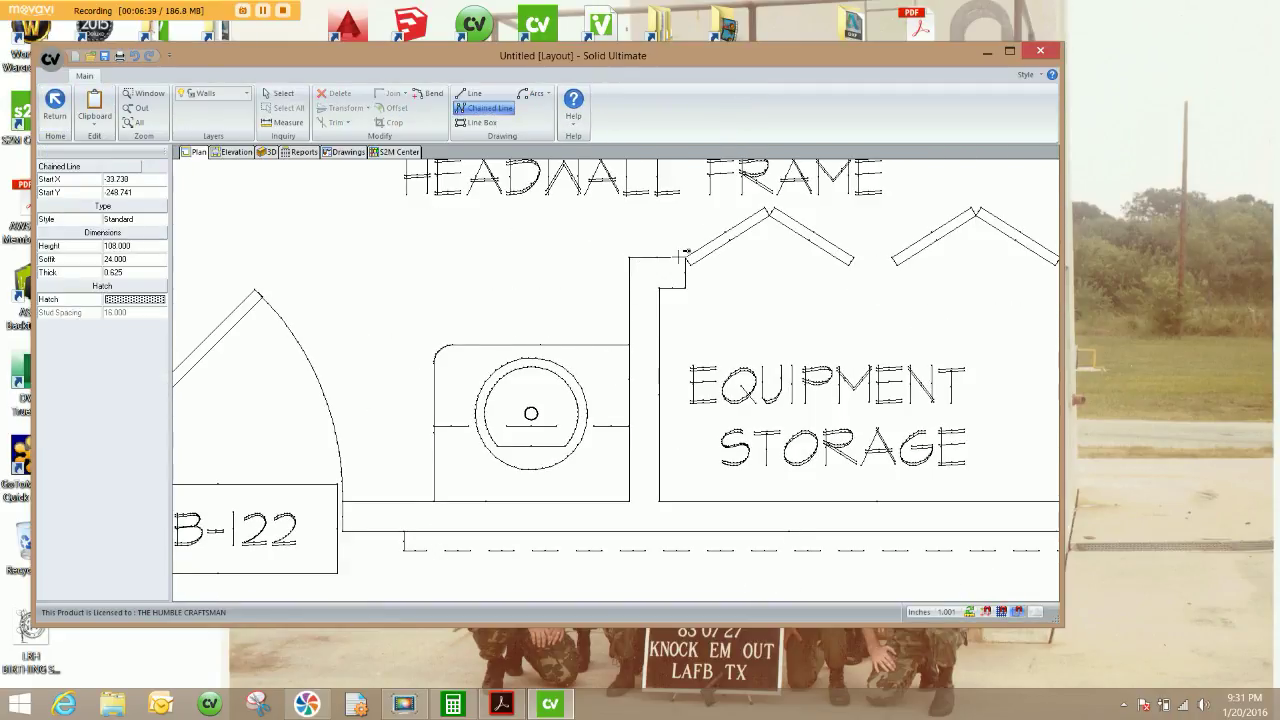